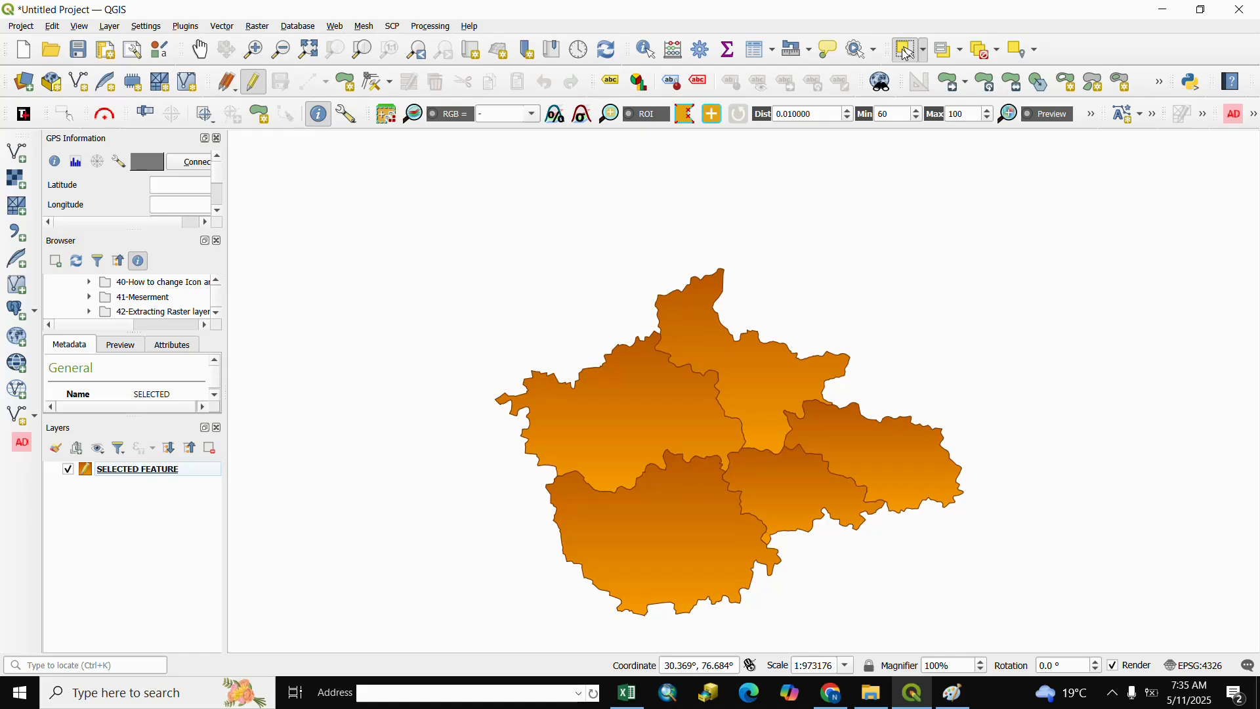
Select the northernmost polygon and set up Random Points in Layer Bounds on SELECTED FEATURE, limited to selected features only
left_click(735, 337)
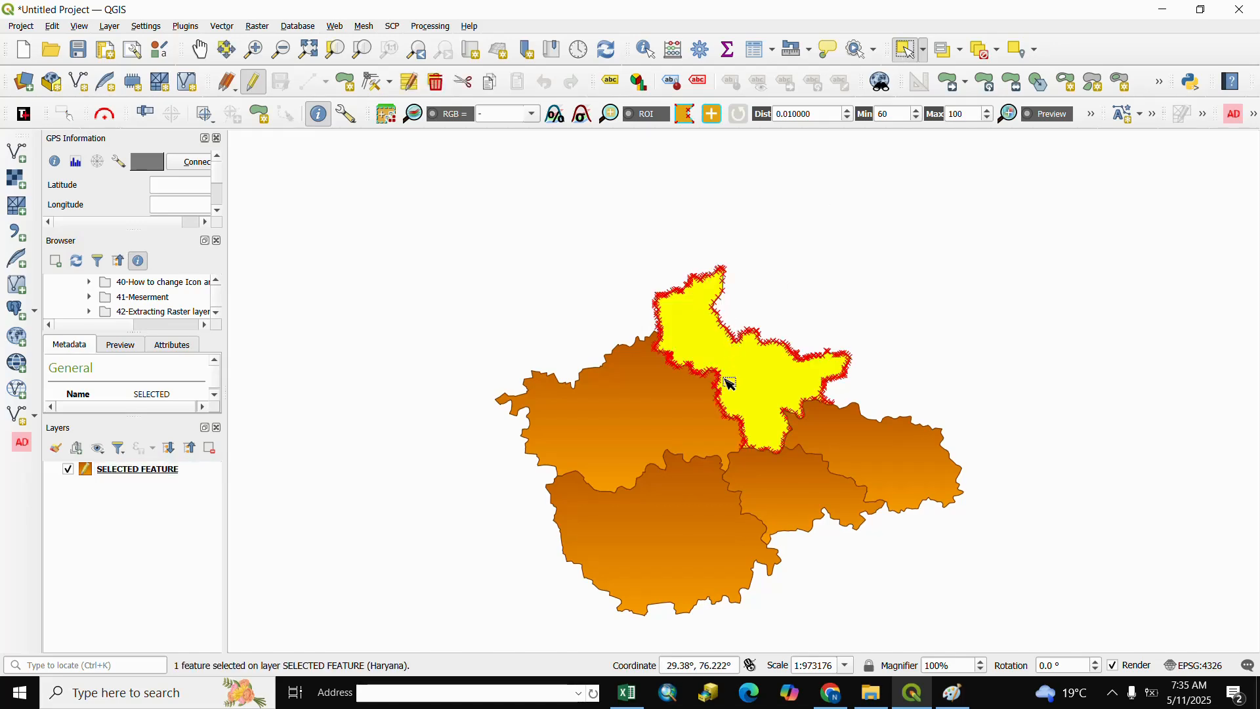
left_click(231, 29)
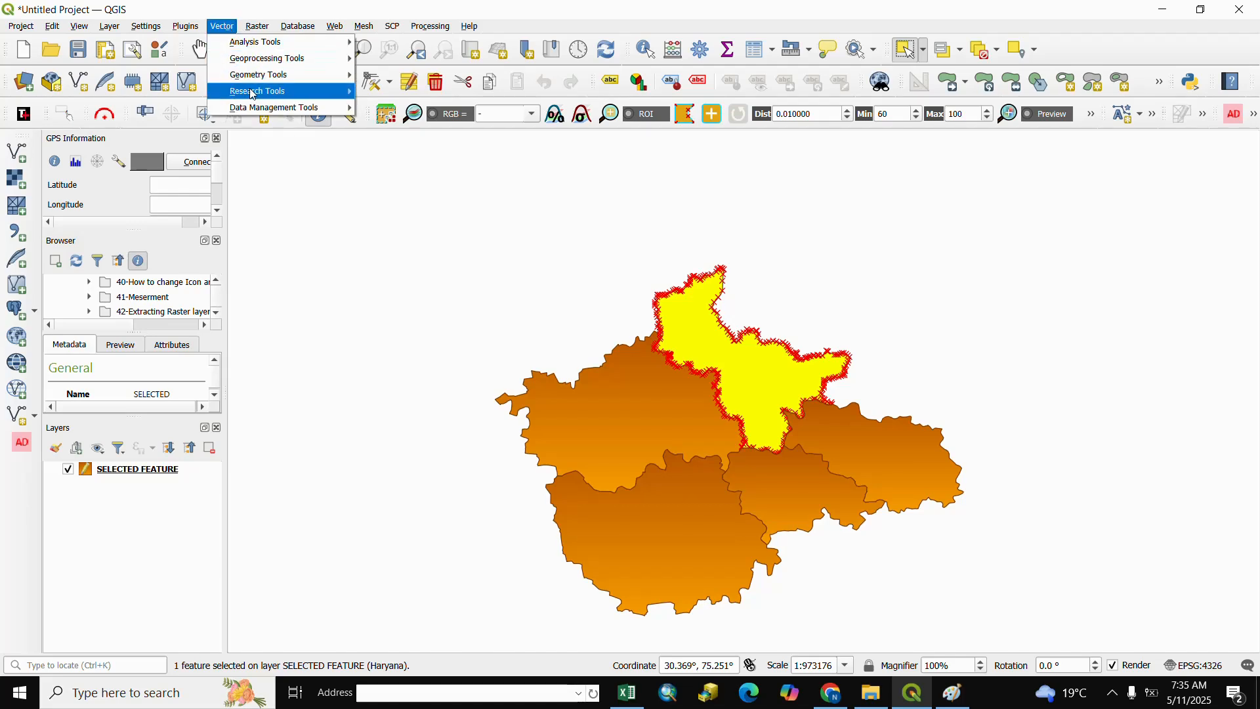
mouse_move(256, 95)
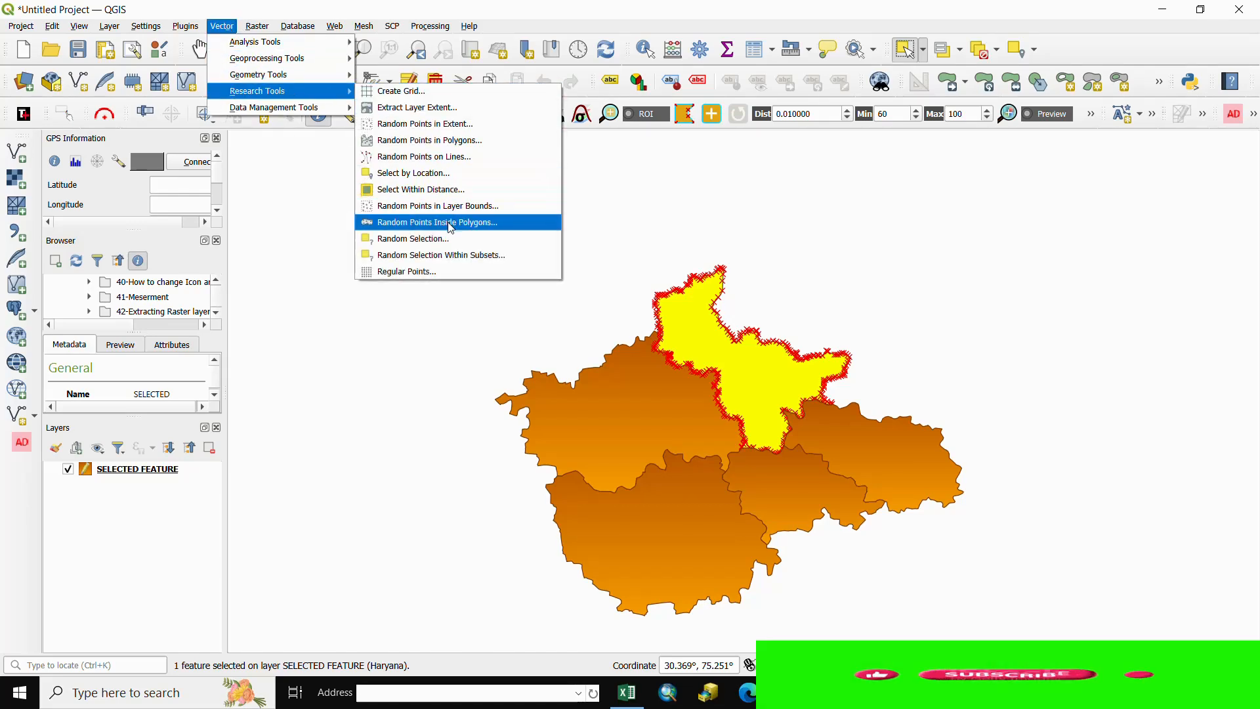
left_click(404, 206)
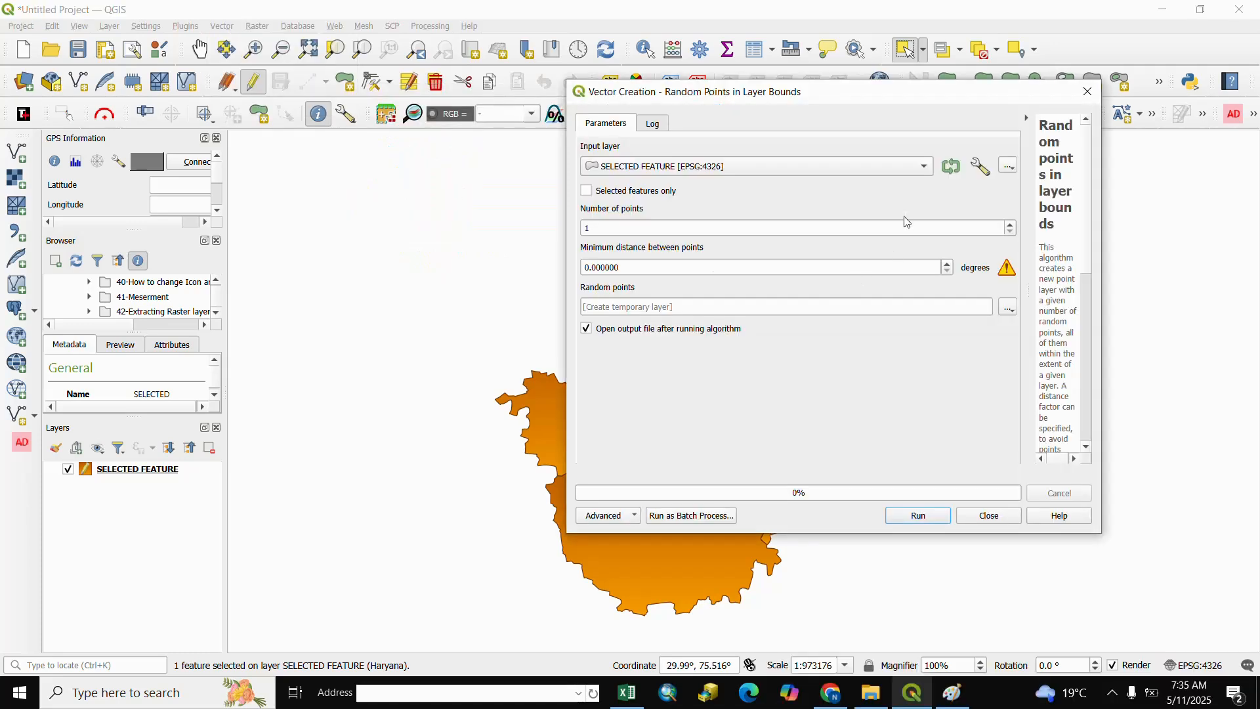
left_click(926, 170)
left_click(926, 170)
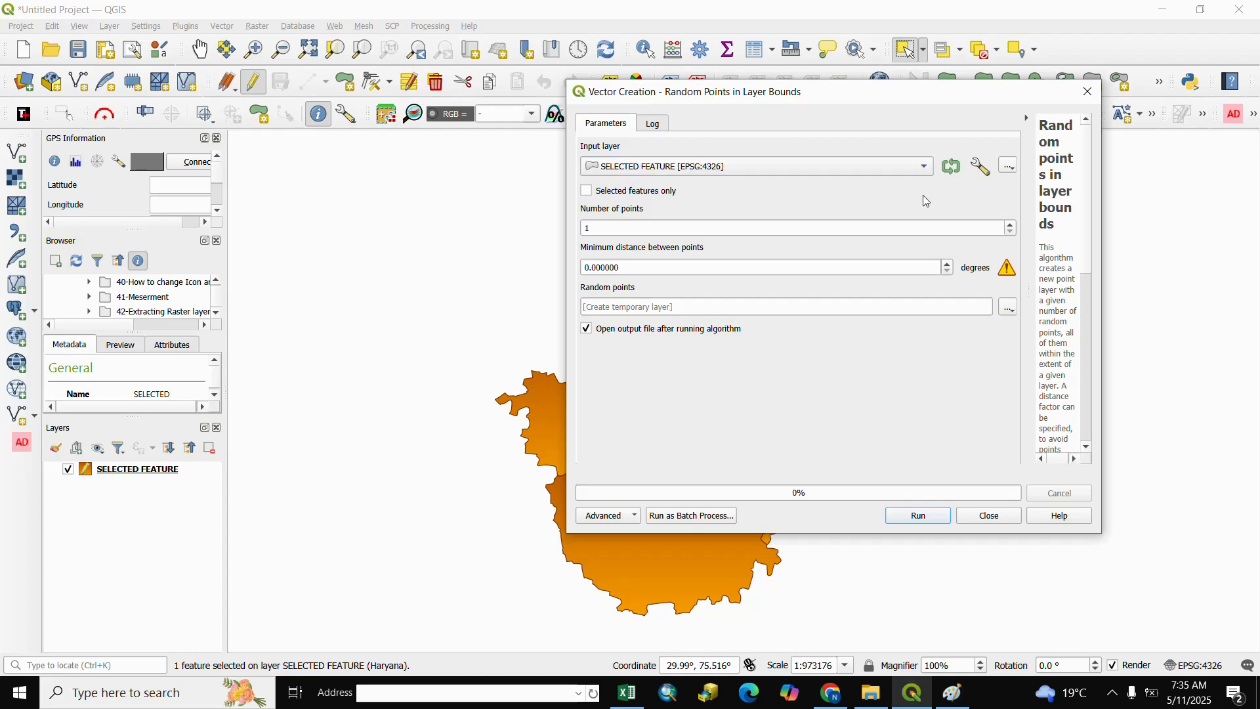
left_click(591, 196)
left_click_drag(811, 99, 1034, 80)
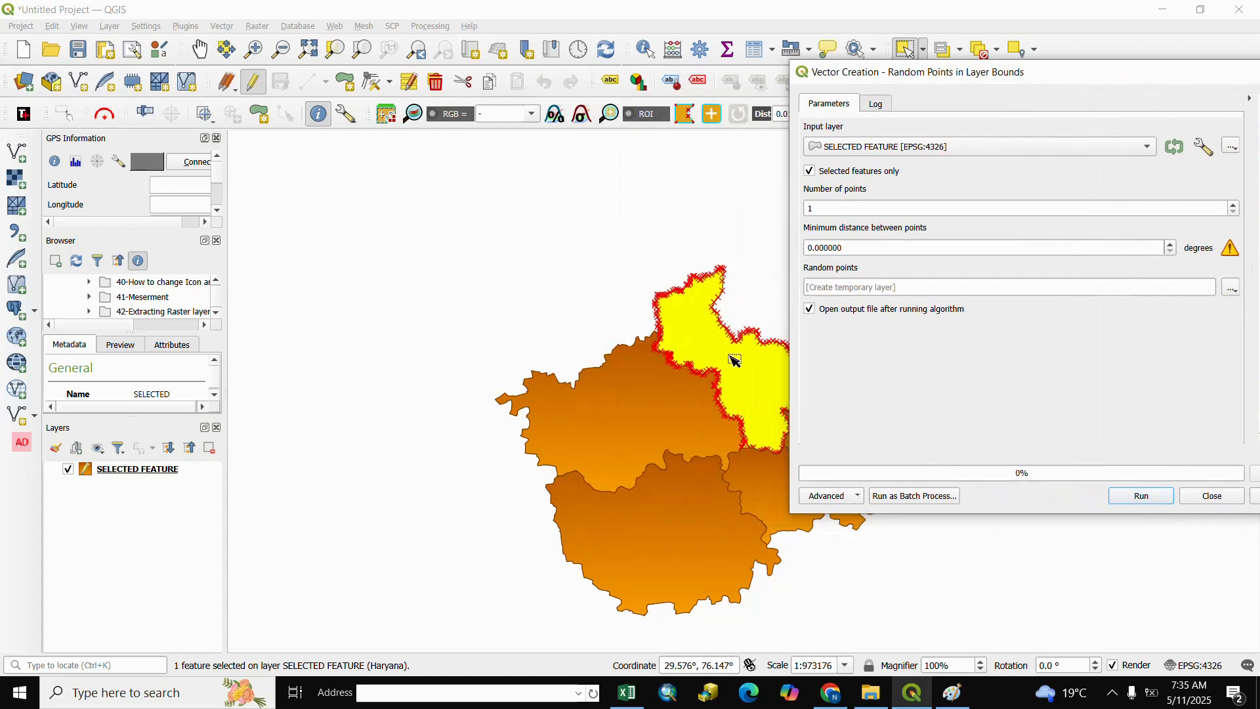
left_click_drag(1005, 82, 985, 54)
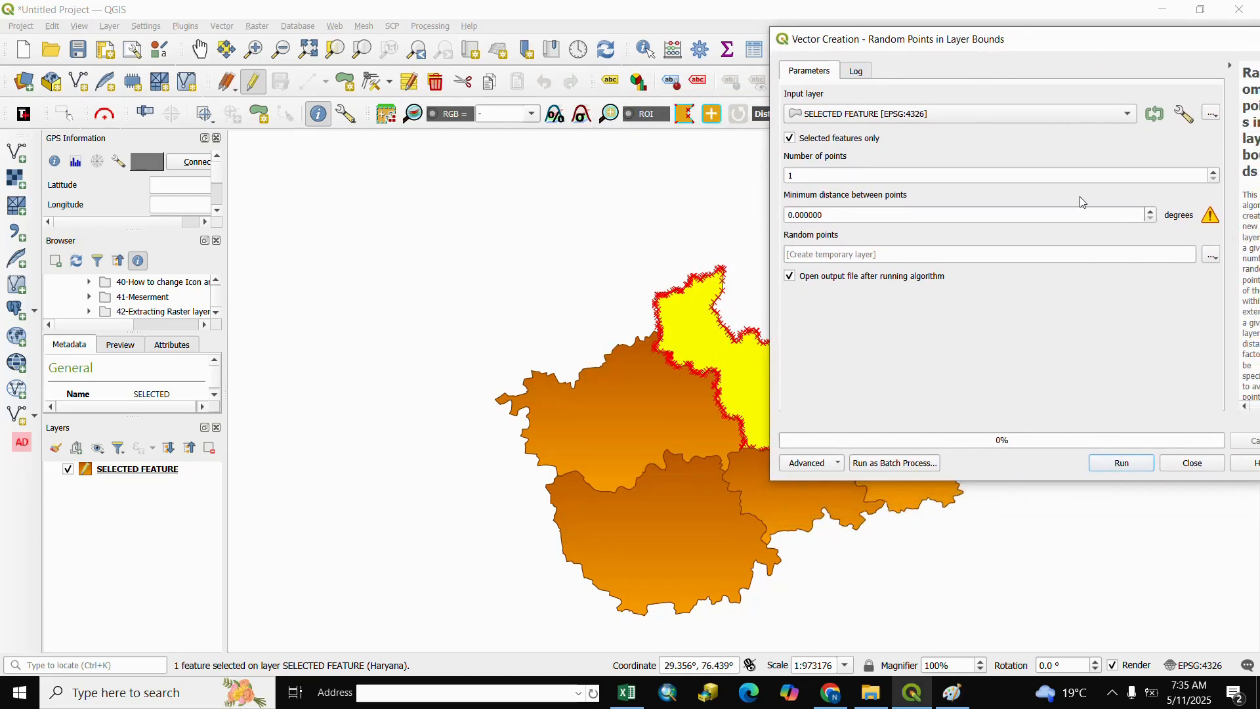
Generate 20 random points within the selected polygon as a temporary layer and close the tool
left_click(819, 178)
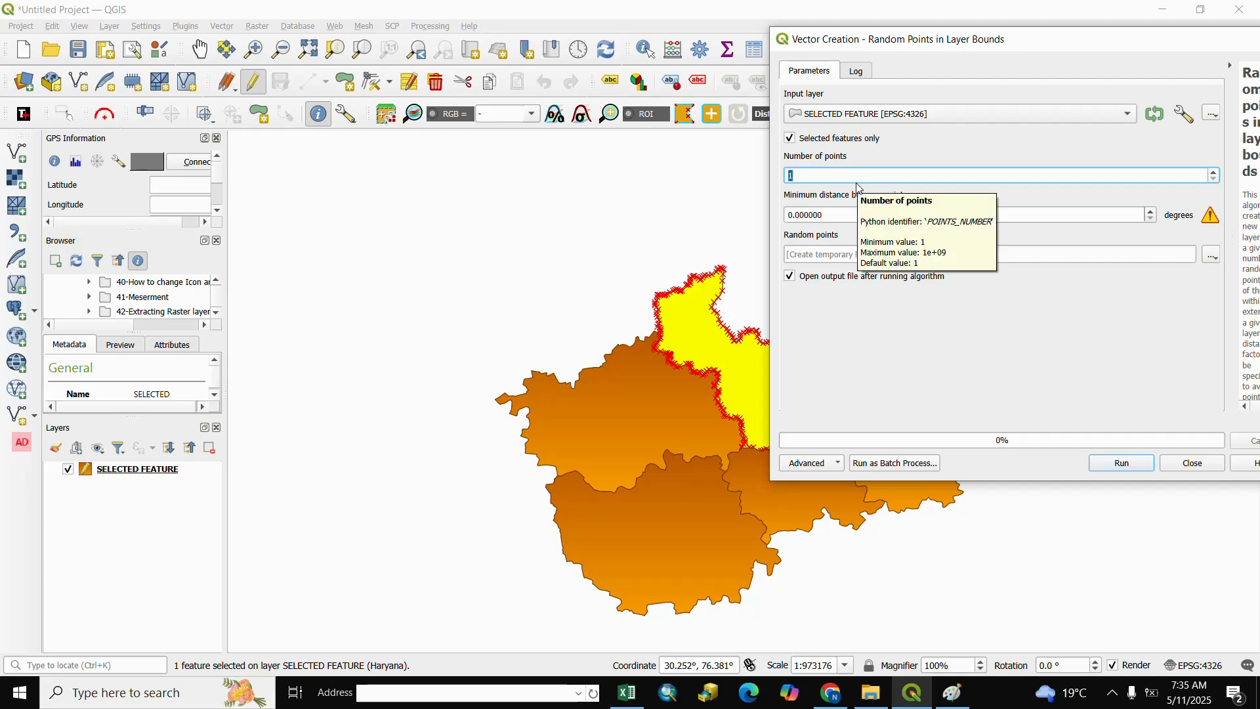
type("20")
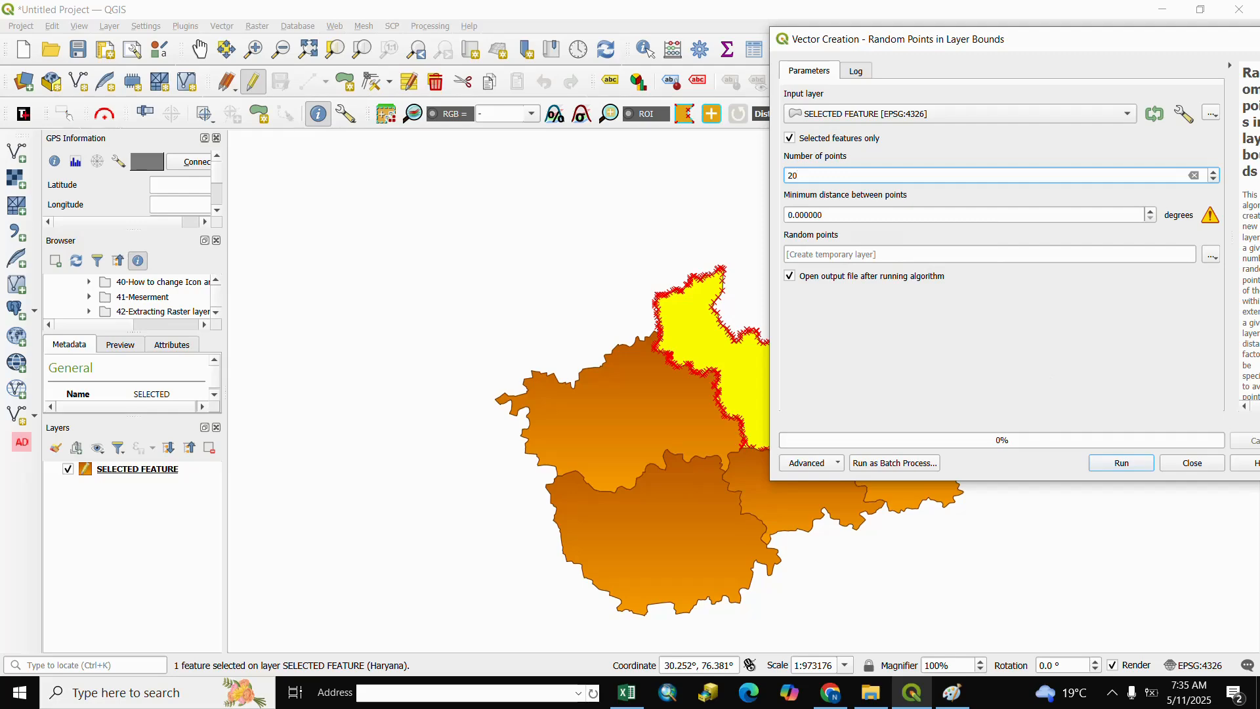
left_click(1113, 466)
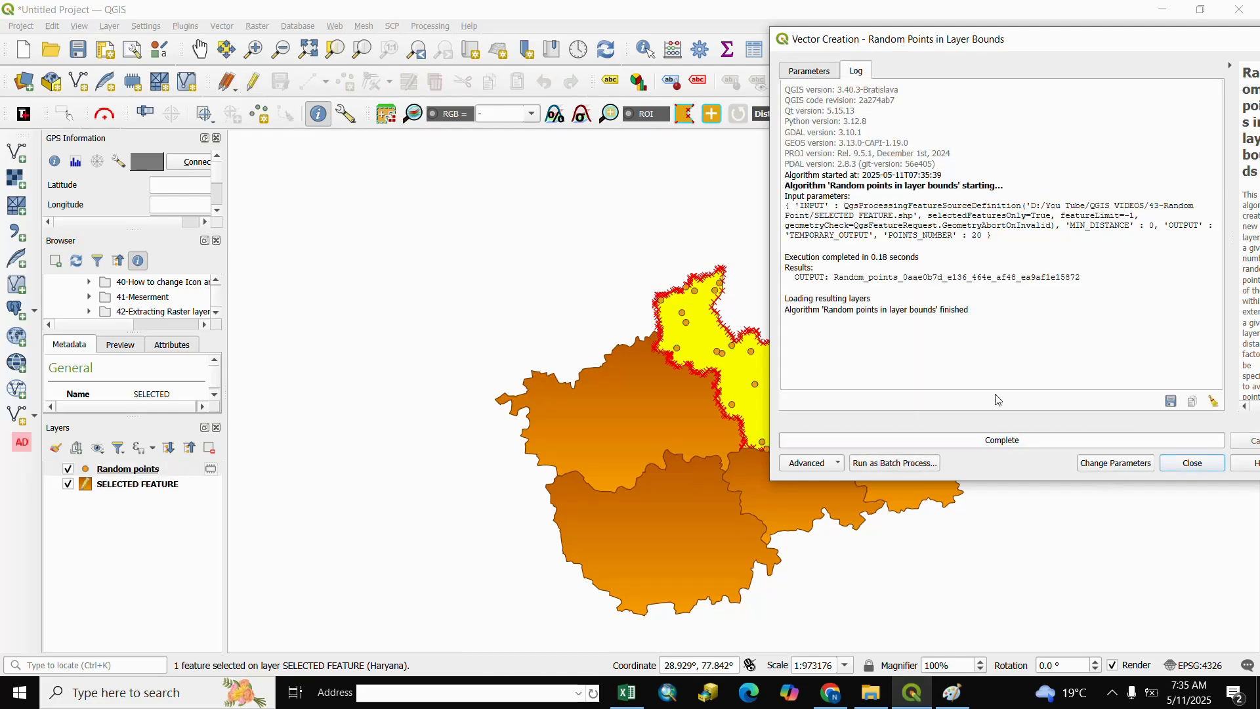
left_click(1192, 463)
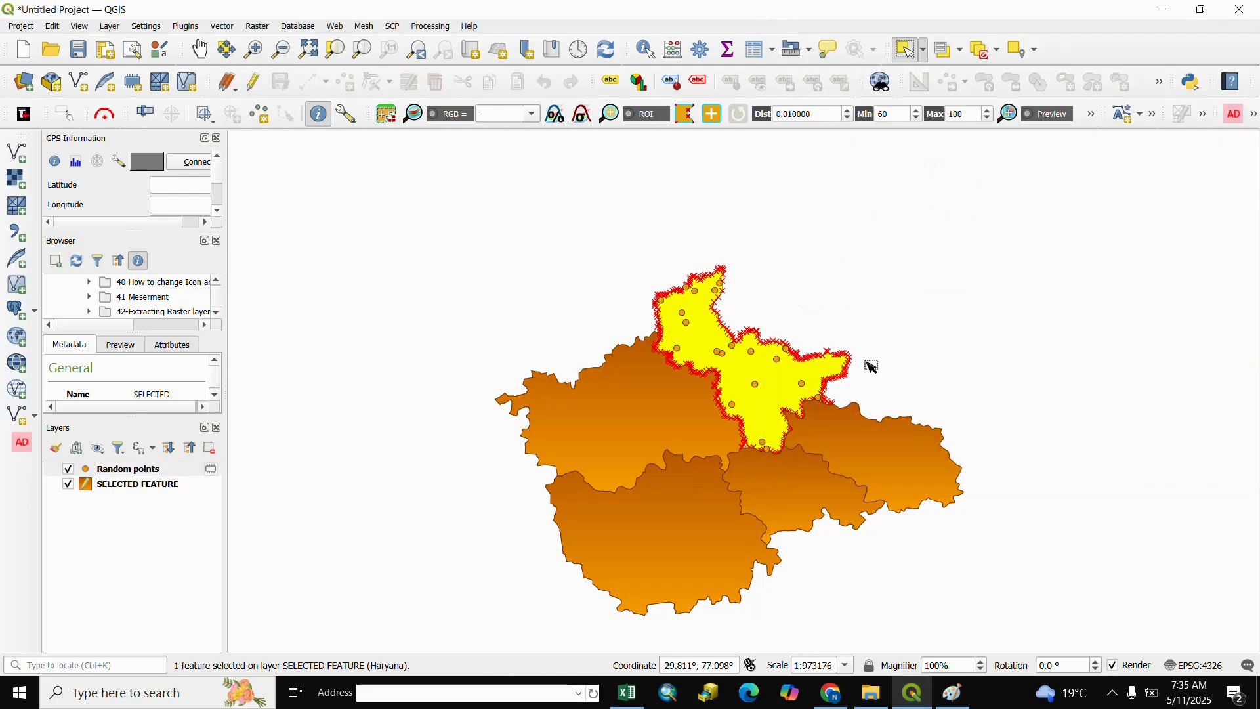
scroll(780, 358, "up", 2)
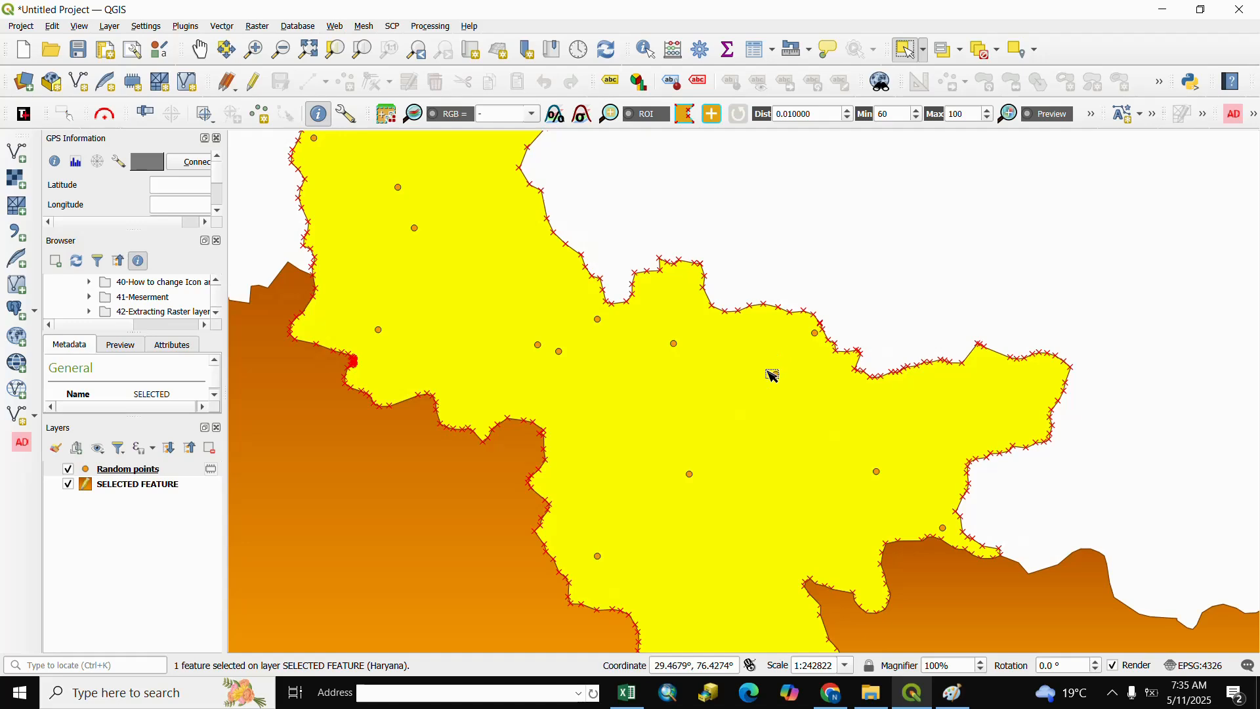
scroll(772, 374, "down", 1)
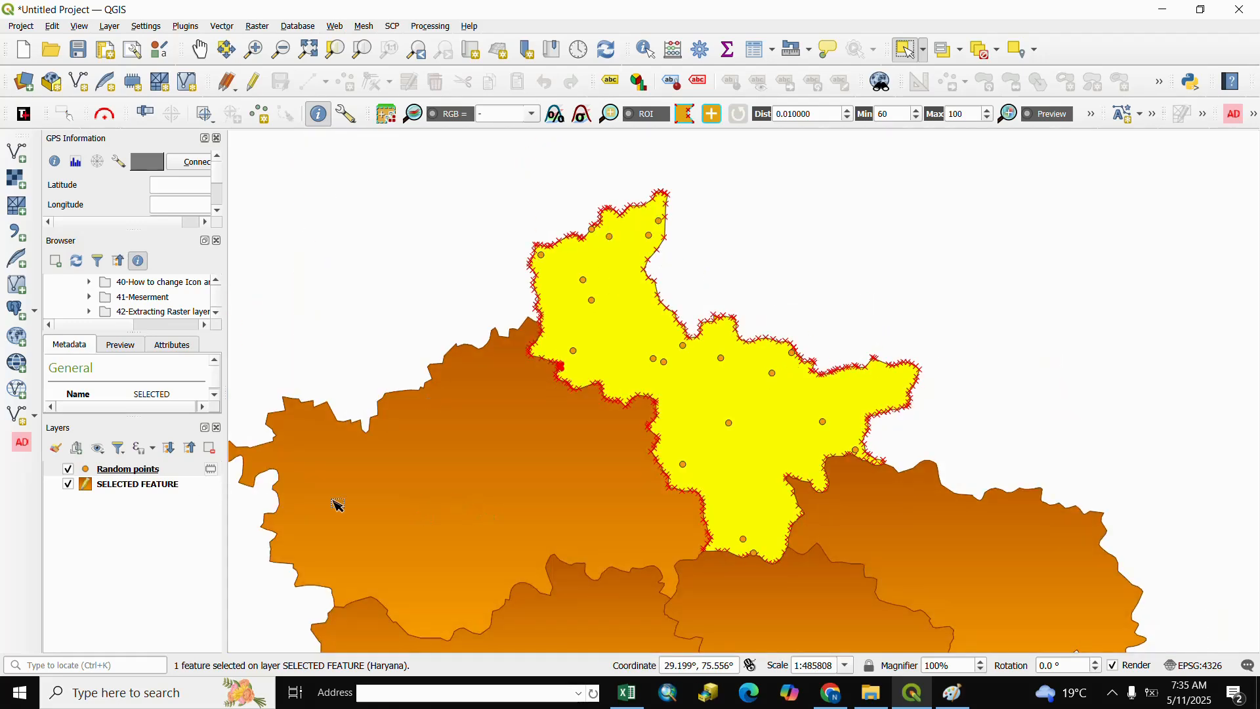
Review the records in the Random points layer's attribute table, then close the table
left_click(119, 474)
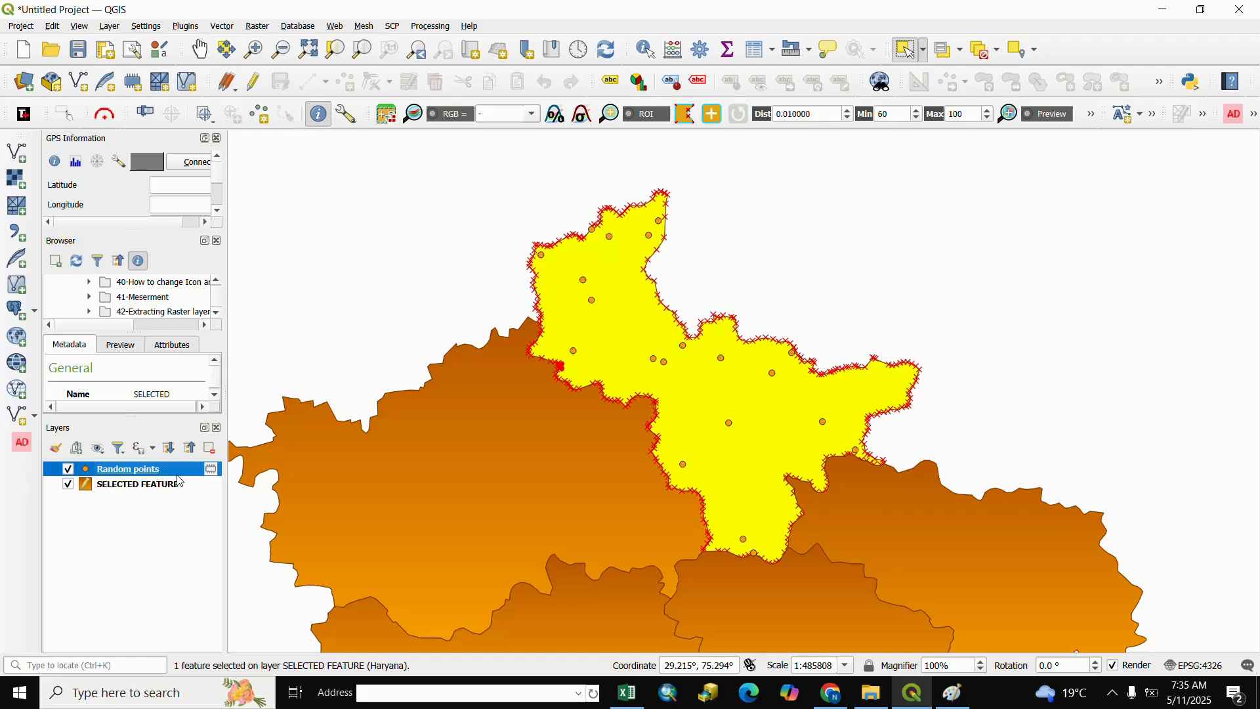
left_click(760, 53)
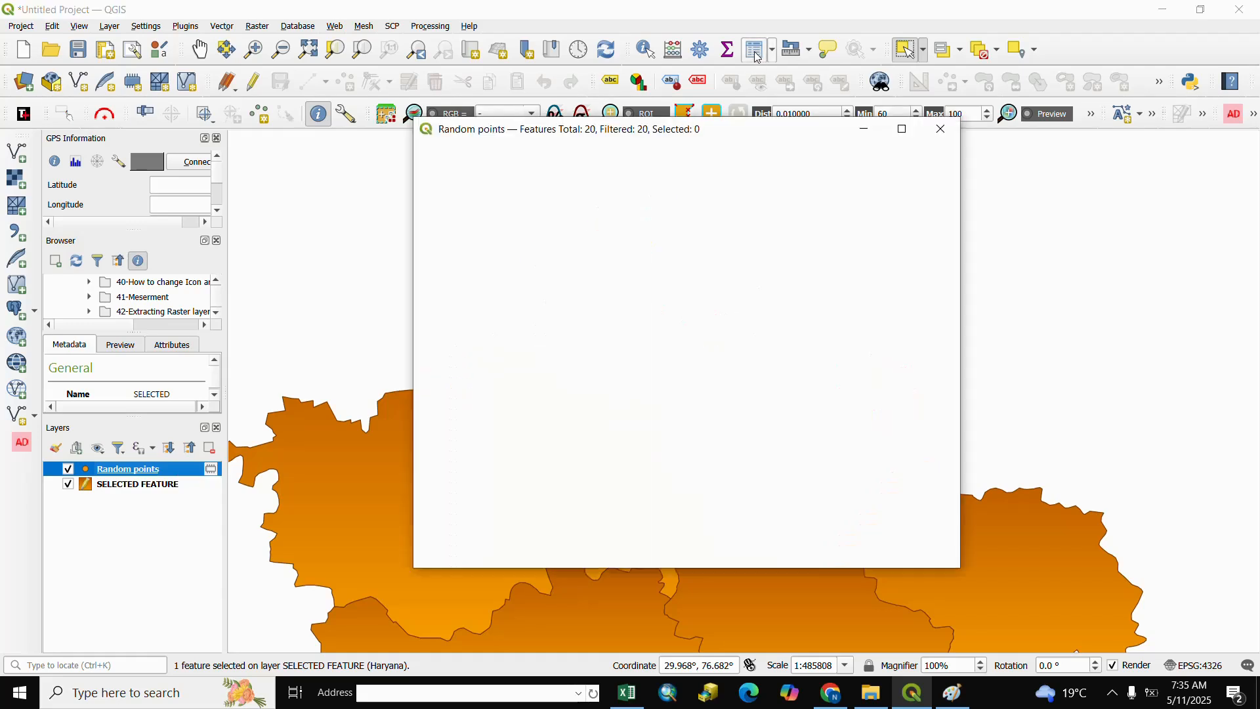
scroll(512, 435, "down", 2)
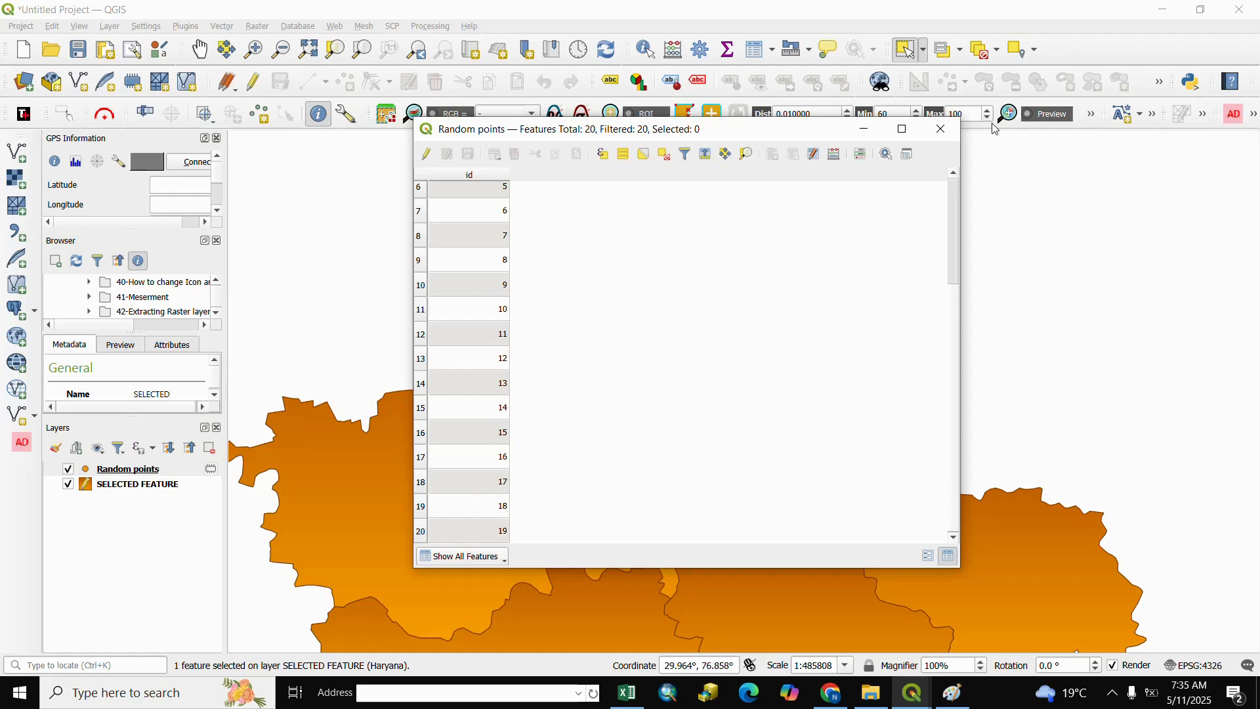
left_click(942, 130)
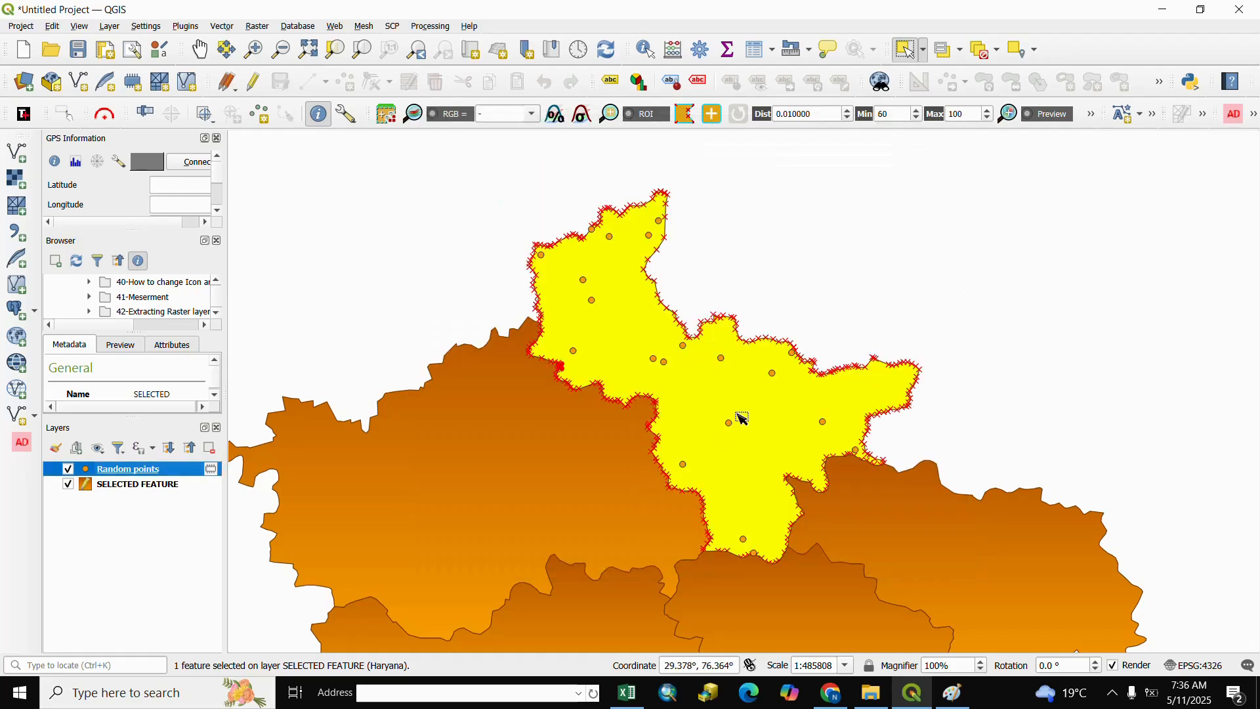
Style the Random points layer with the effect drop shadow marker in yellow and apply it
right_click(118, 471)
left_click(153, 465)
scroll(569, 456, "down", 5)
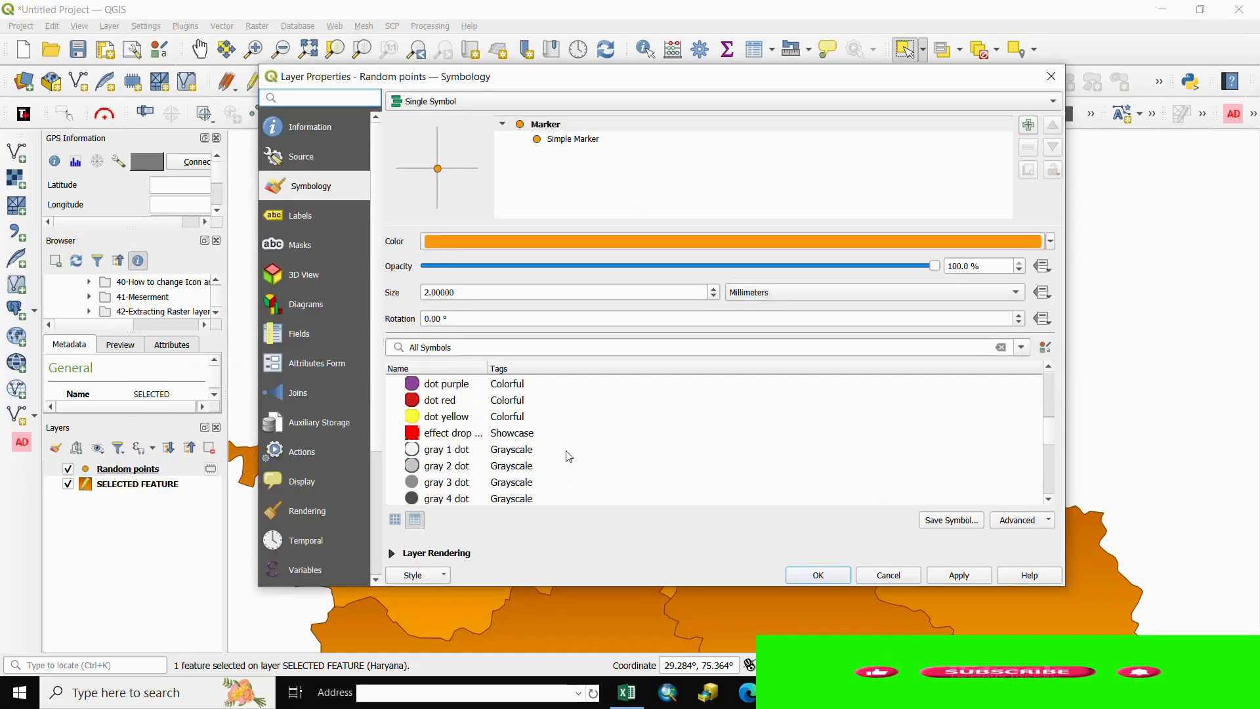
left_click(445, 434)
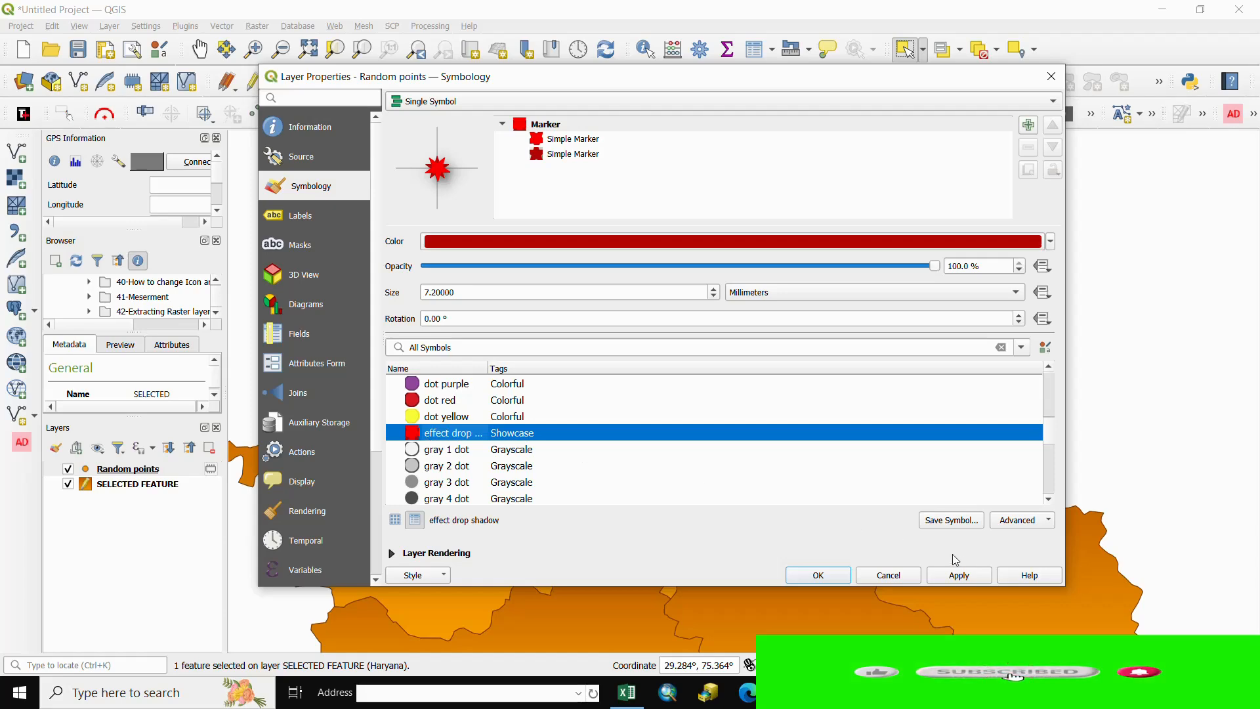
left_click(1051, 242)
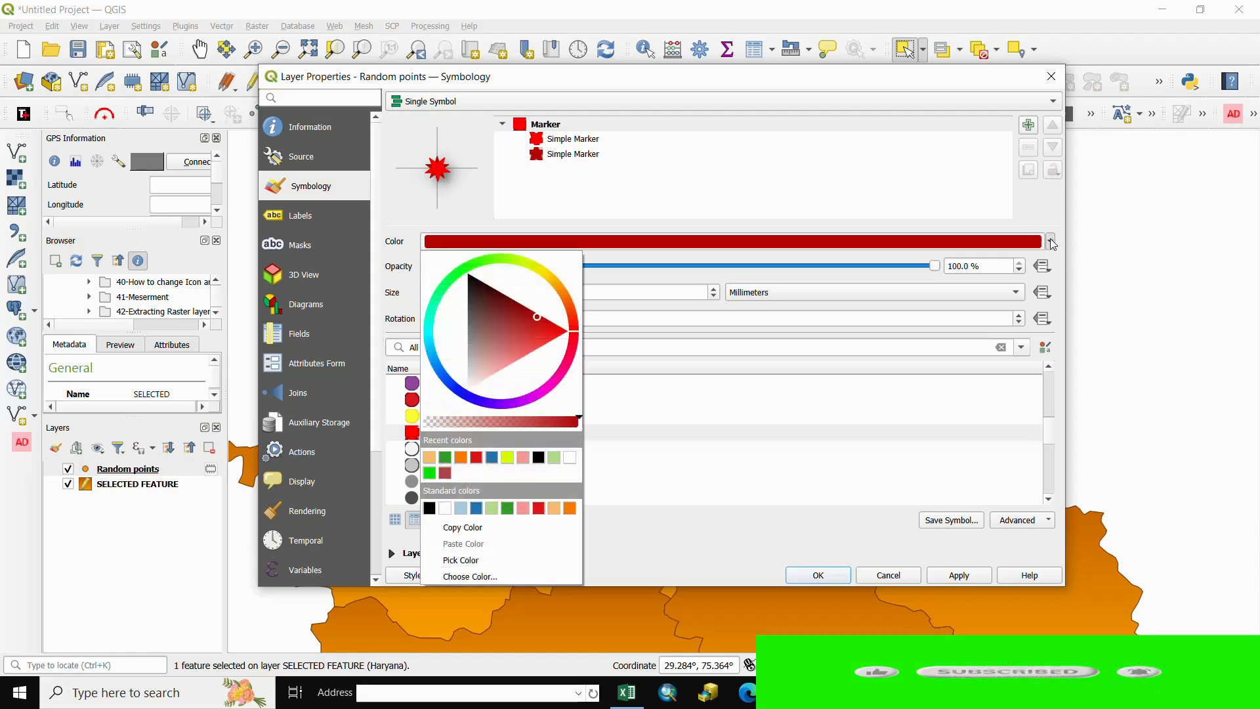
left_click(507, 457)
left_click(828, 572)
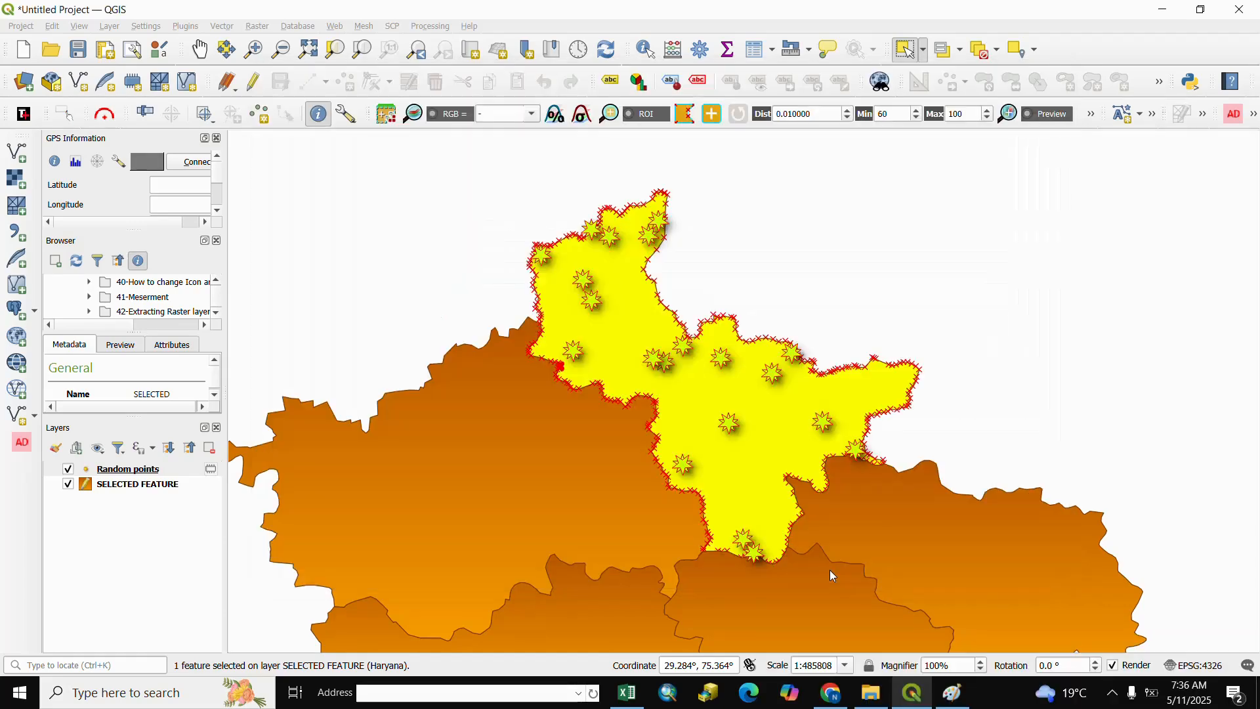
scroll(755, 425, "up", 1)
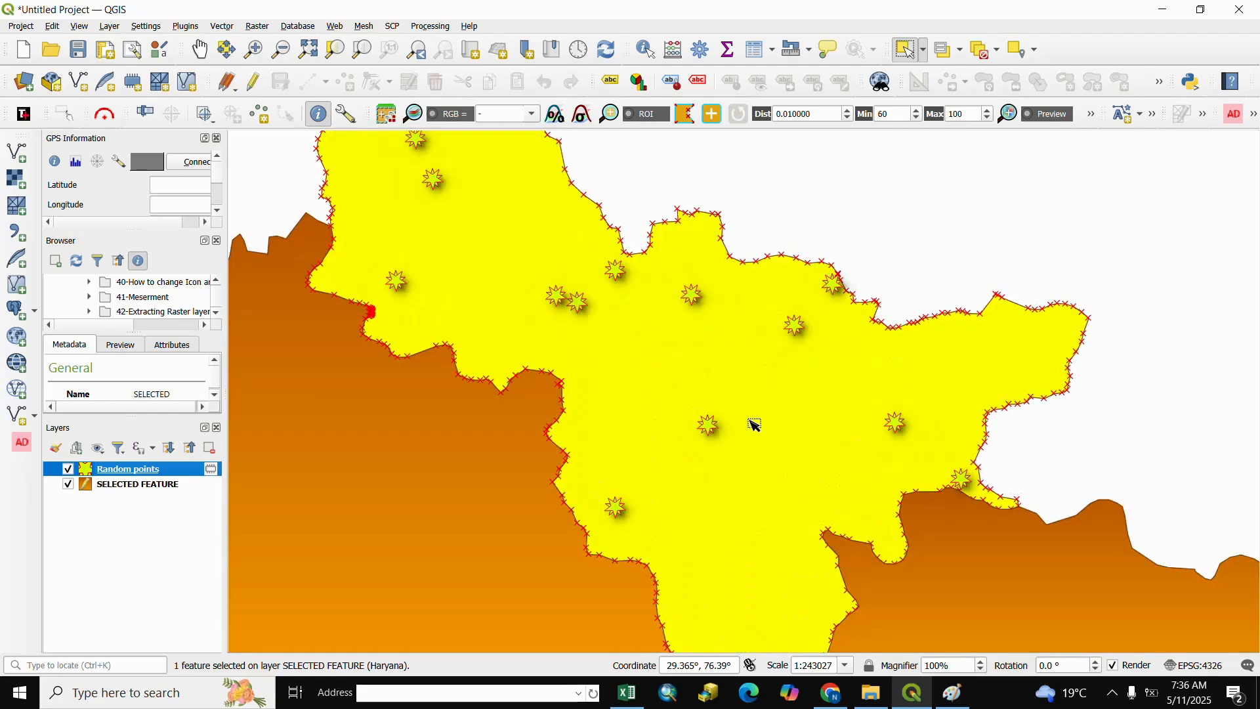
scroll(755, 426, "down", 1)
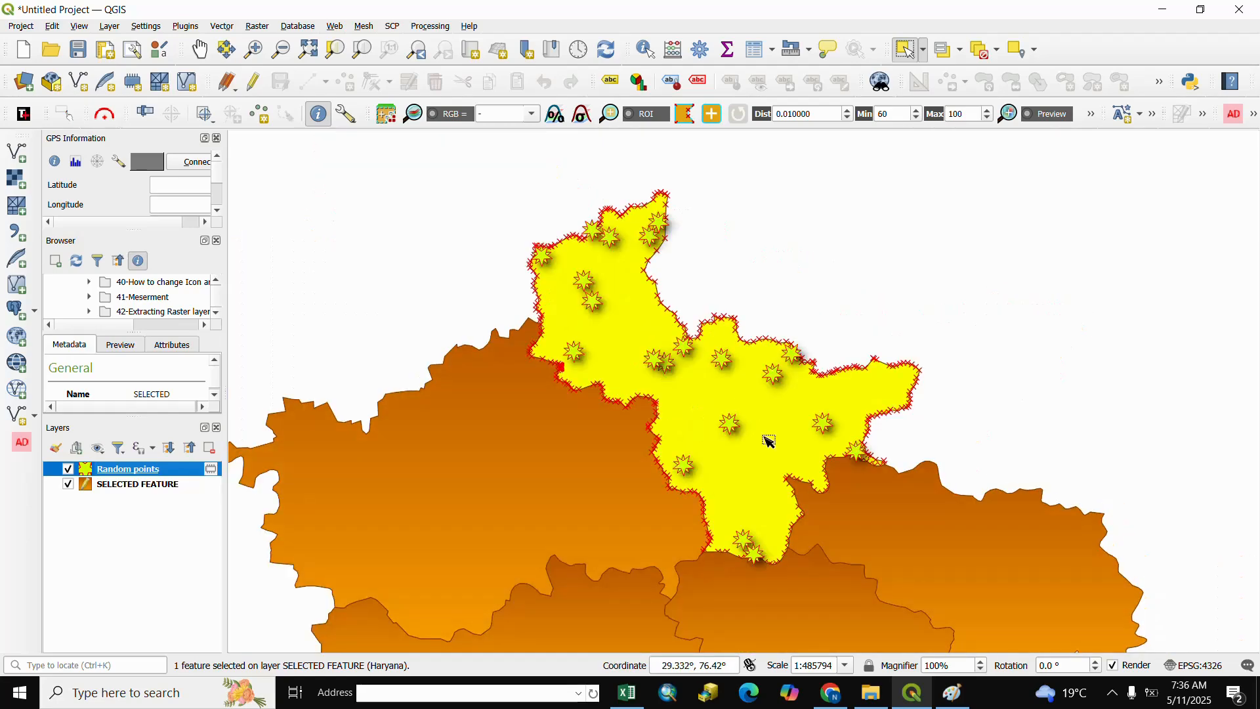
Hide the Random points layer and clear the polygon selection
scroll(767, 442, "down", 1)
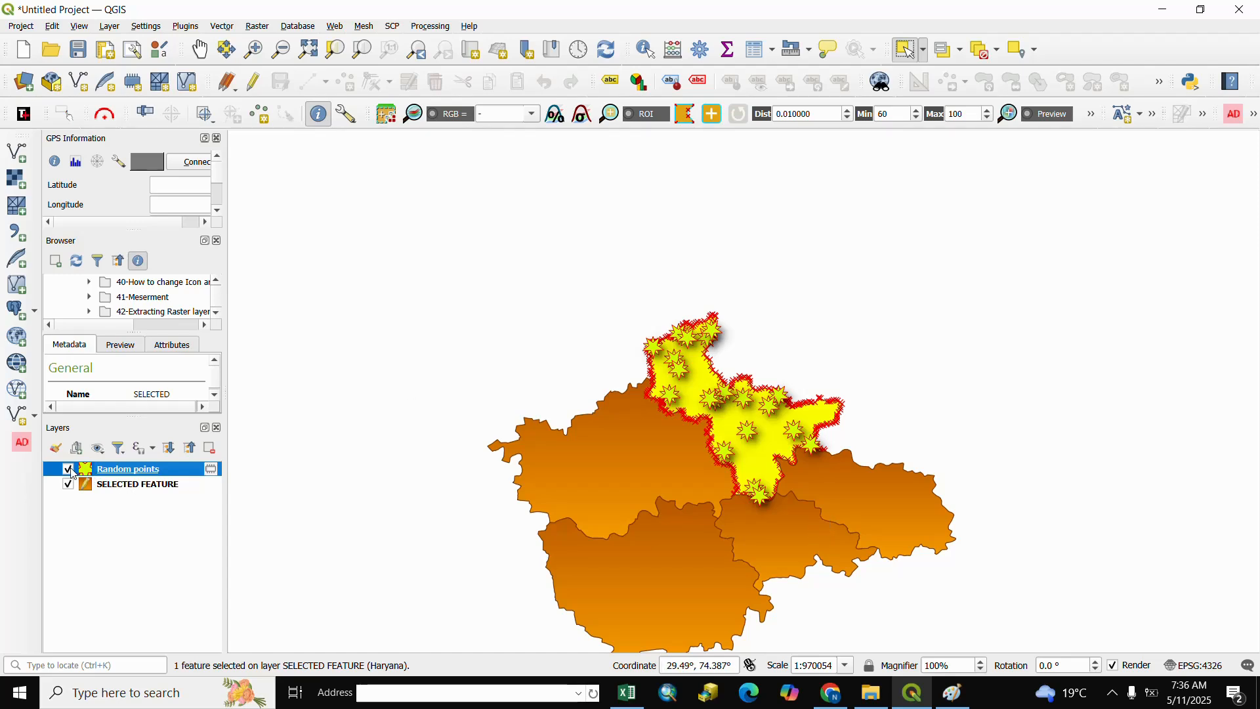
left_click(69, 469)
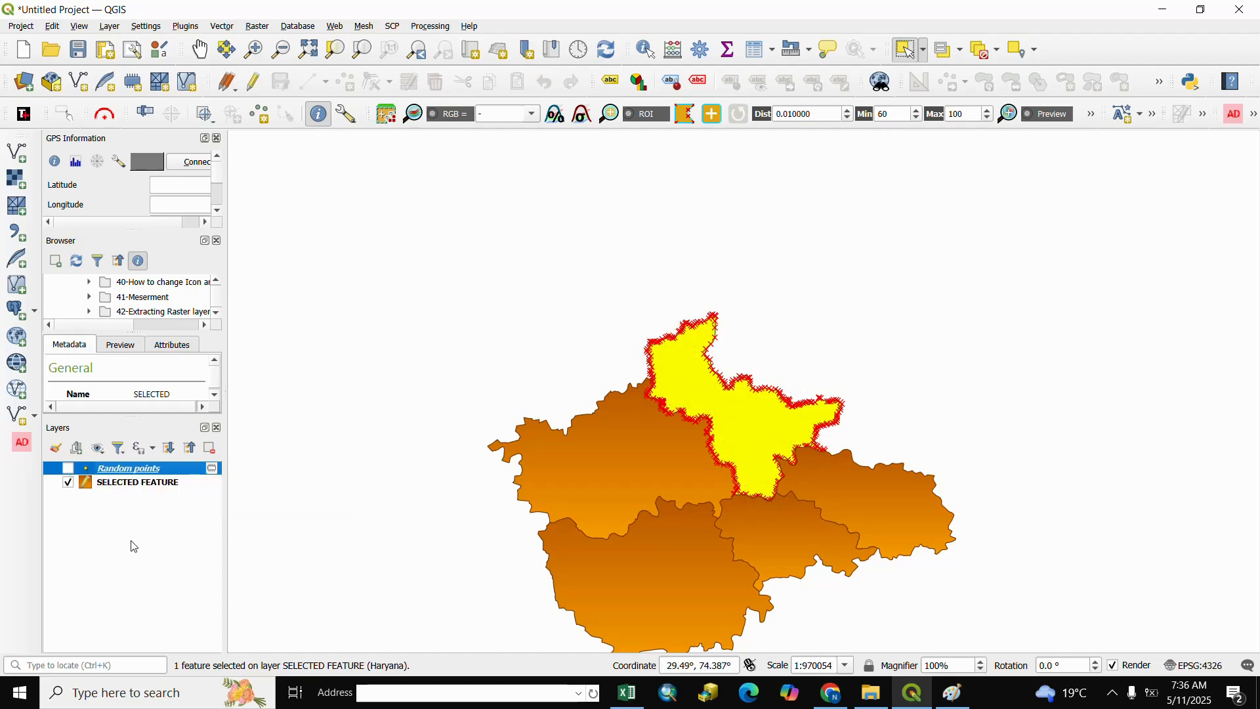
left_click(818, 395)
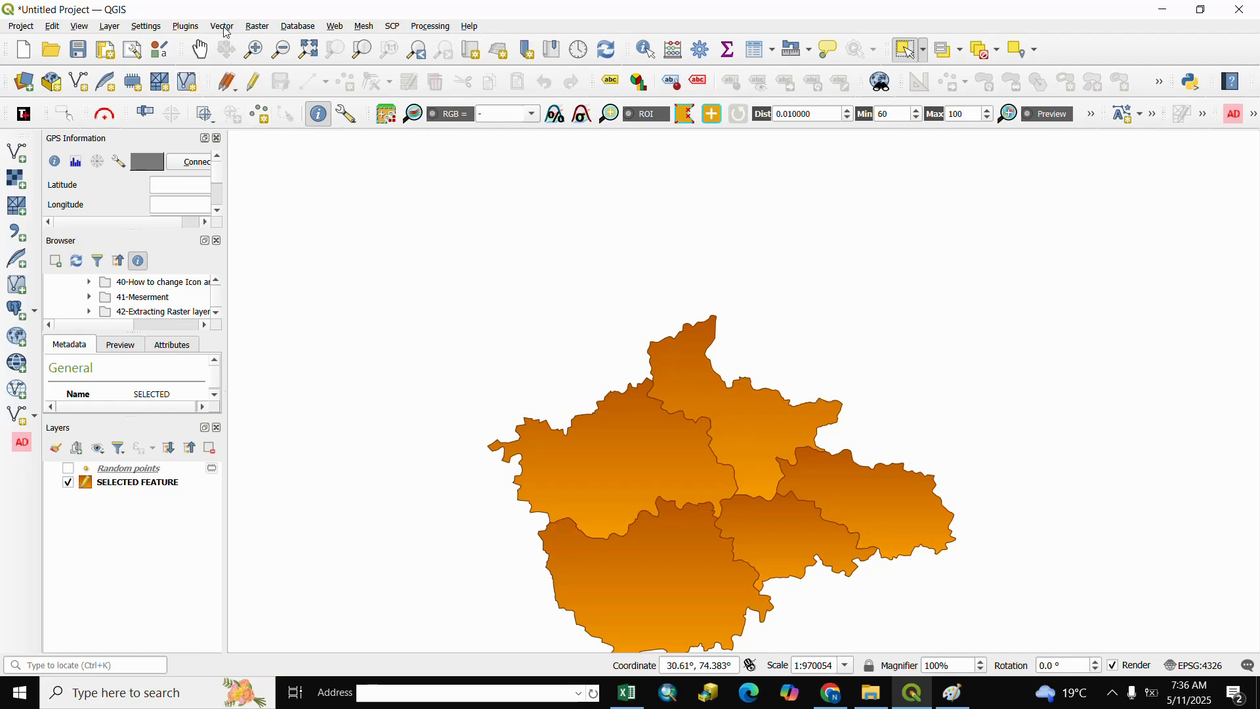
Set up Random Points in Layer Bounds again with the whole SELECTED FEATURE layer as input
left_click(222, 27)
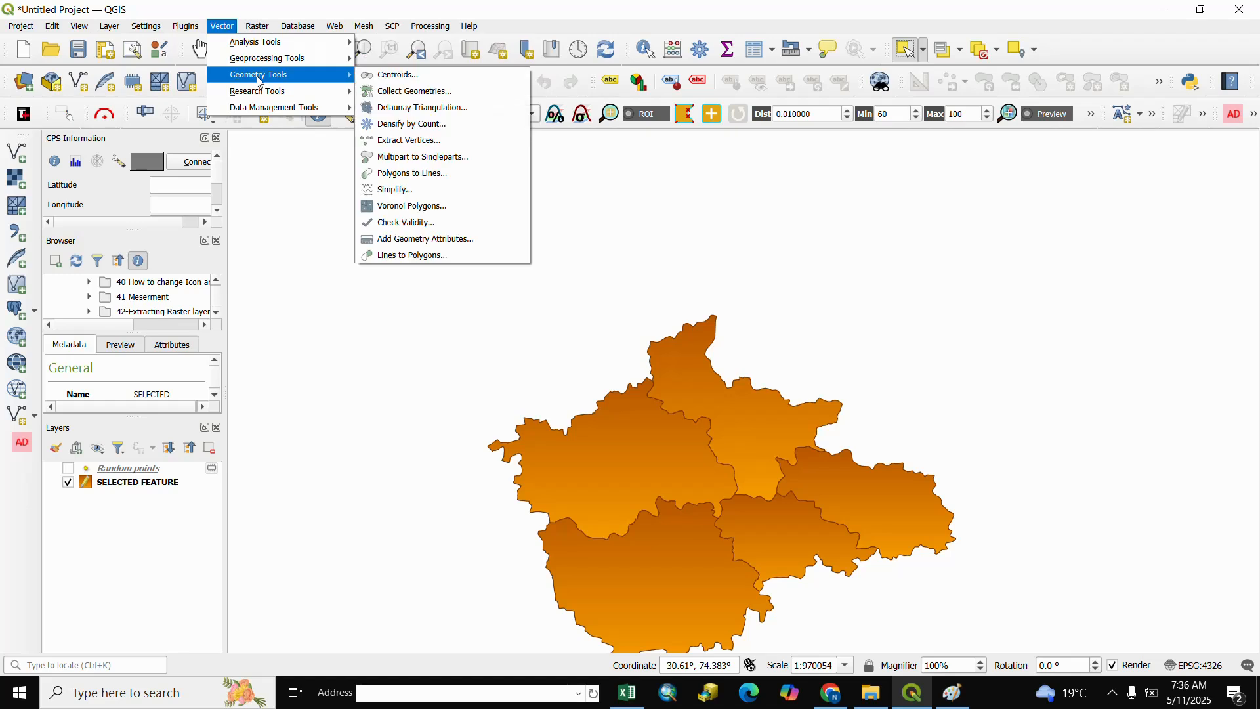
mouse_move(271, 95)
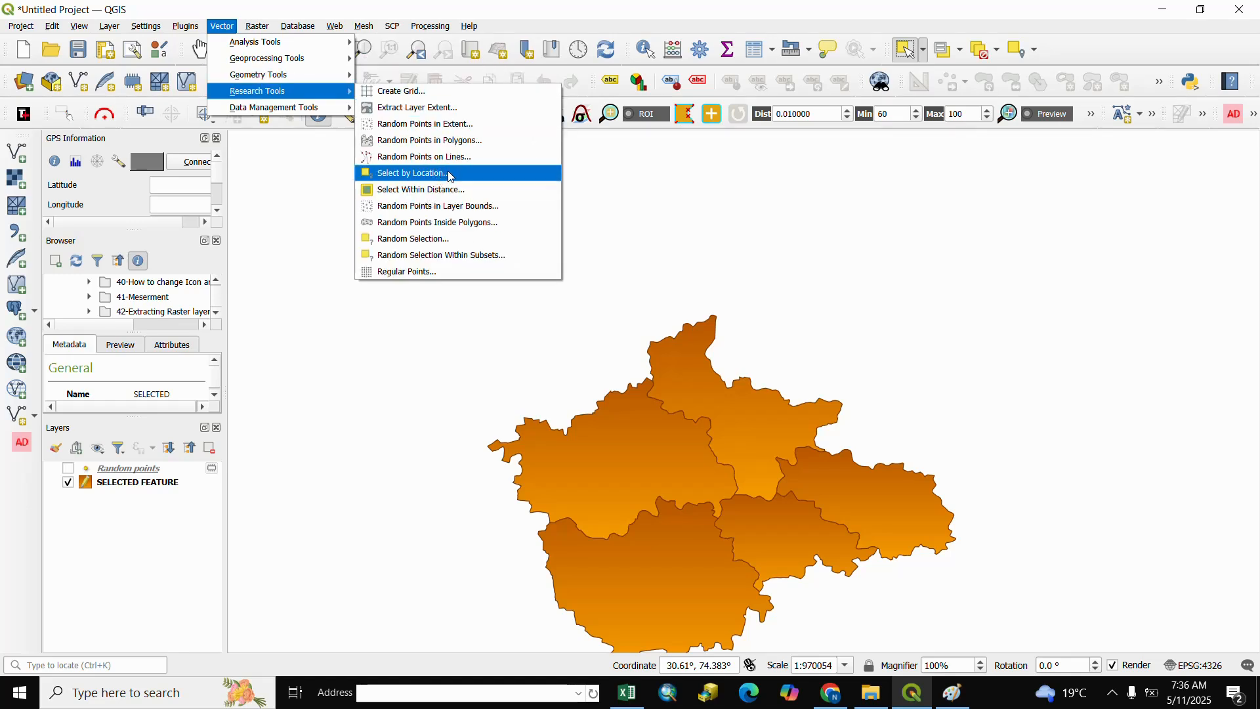
left_click(432, 211)
left_click_drag(1129, 51, 1022, 49)
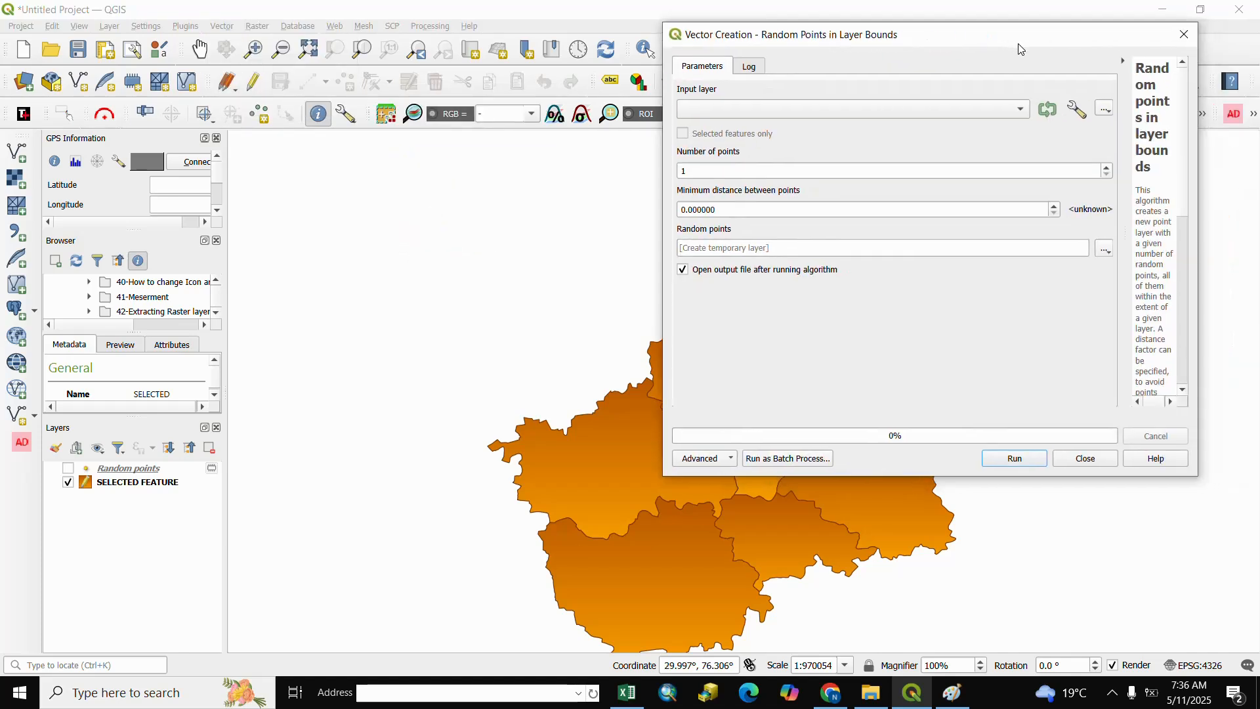
left_click(1020, 111)
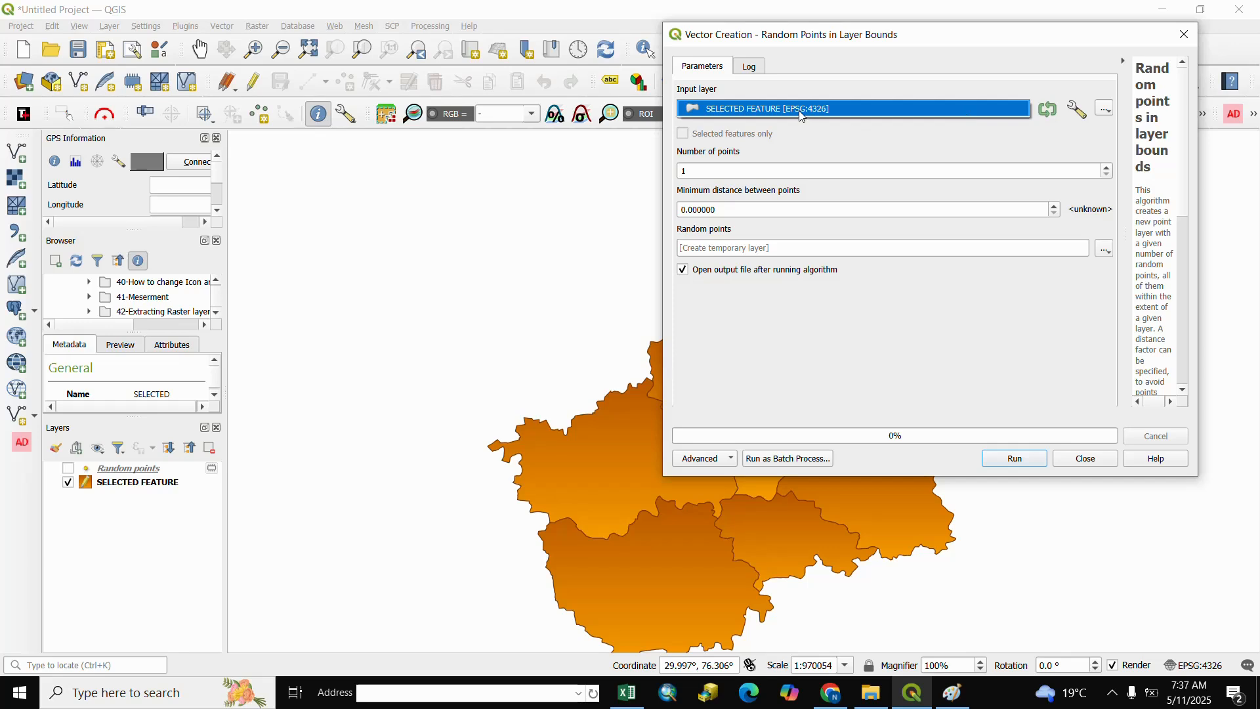
left_click(967, 113)
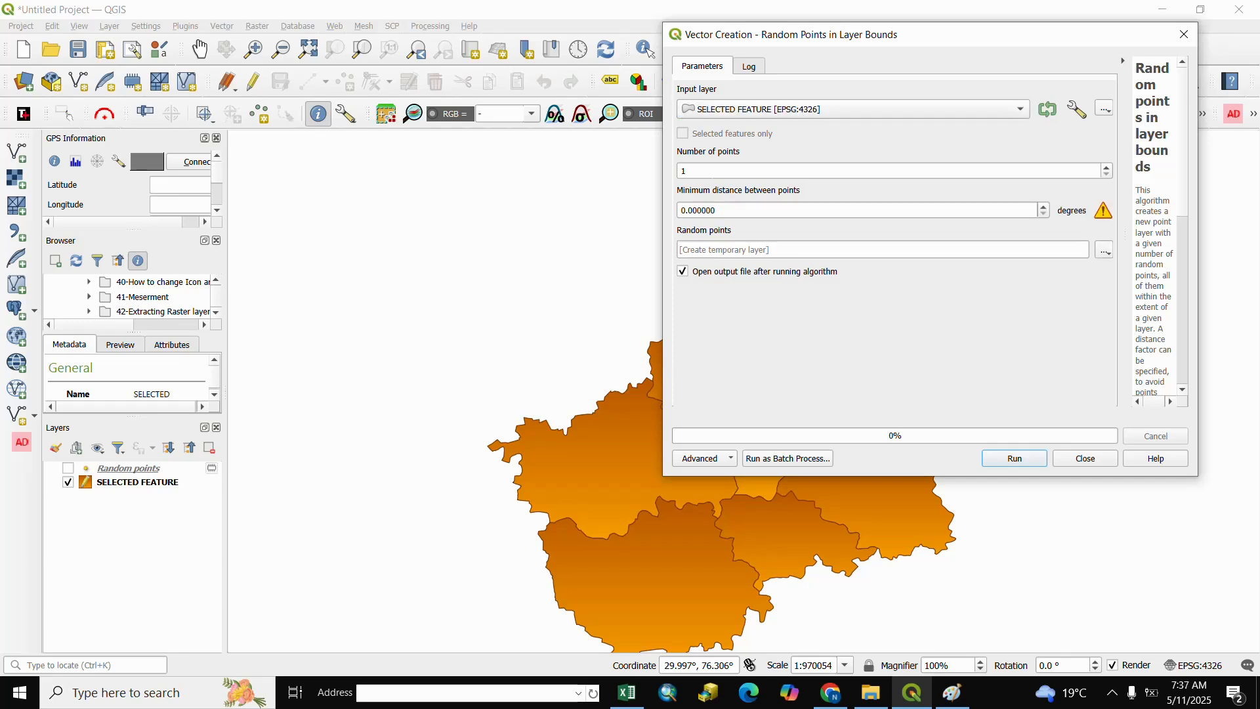
Generate 50 random points across all the polygons as a temporary layer and close the tool
double_click(723, 171)
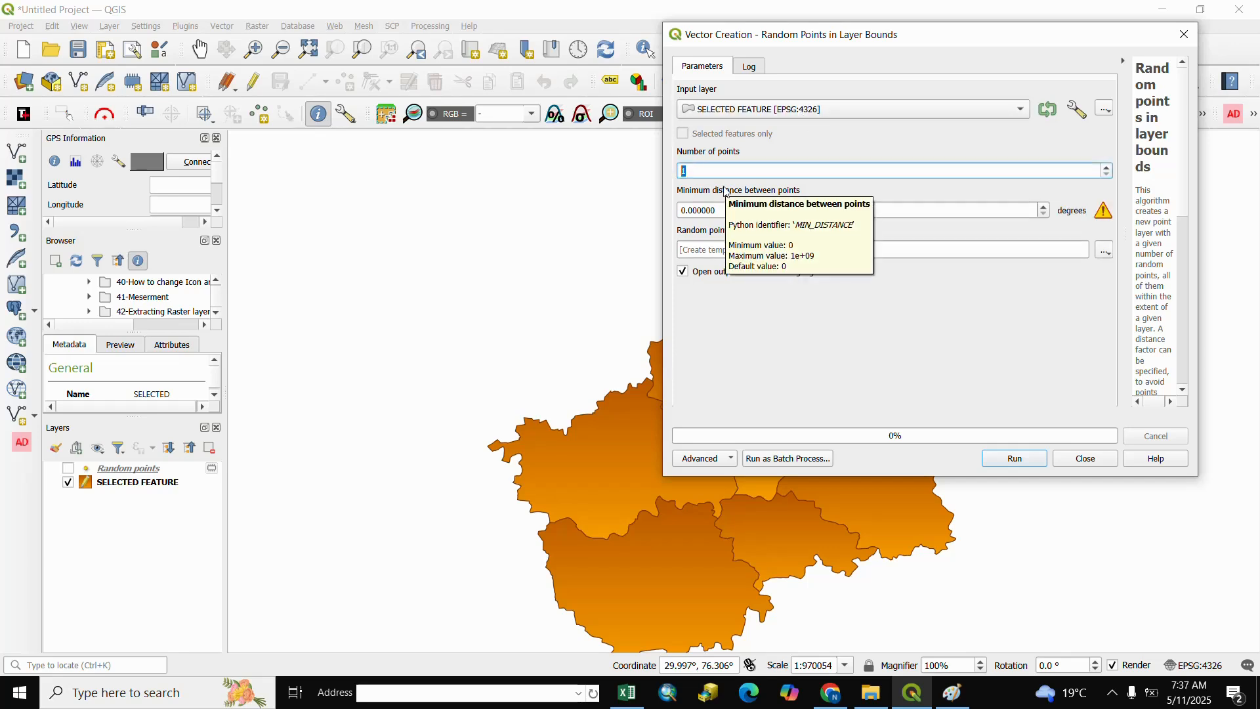
type("50")
left_click(837, 338)
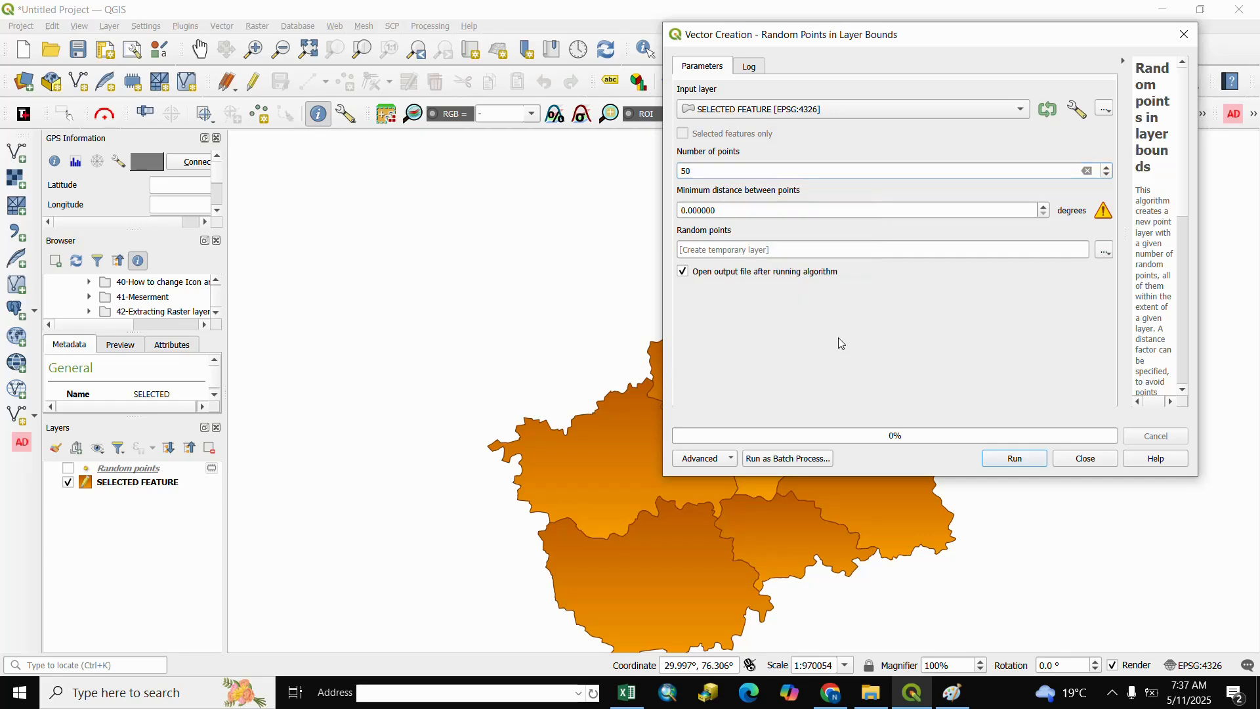
left_click(1016, 458)
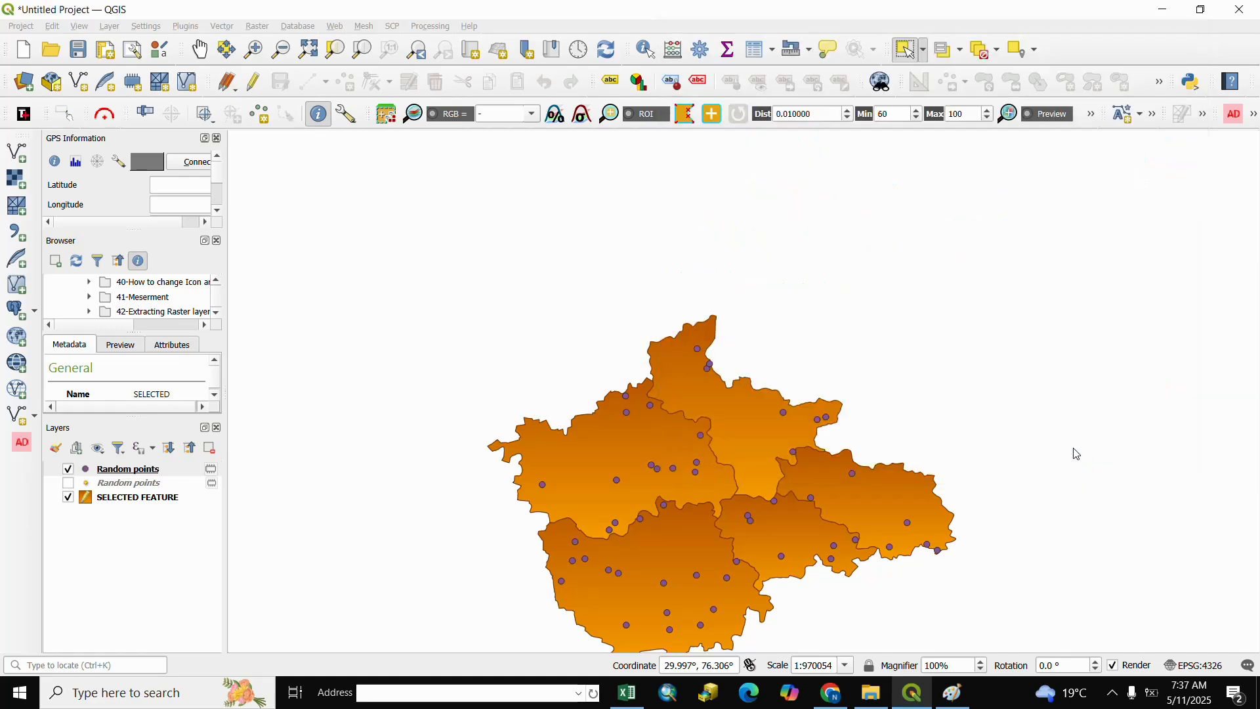
left_click(1085, 459)
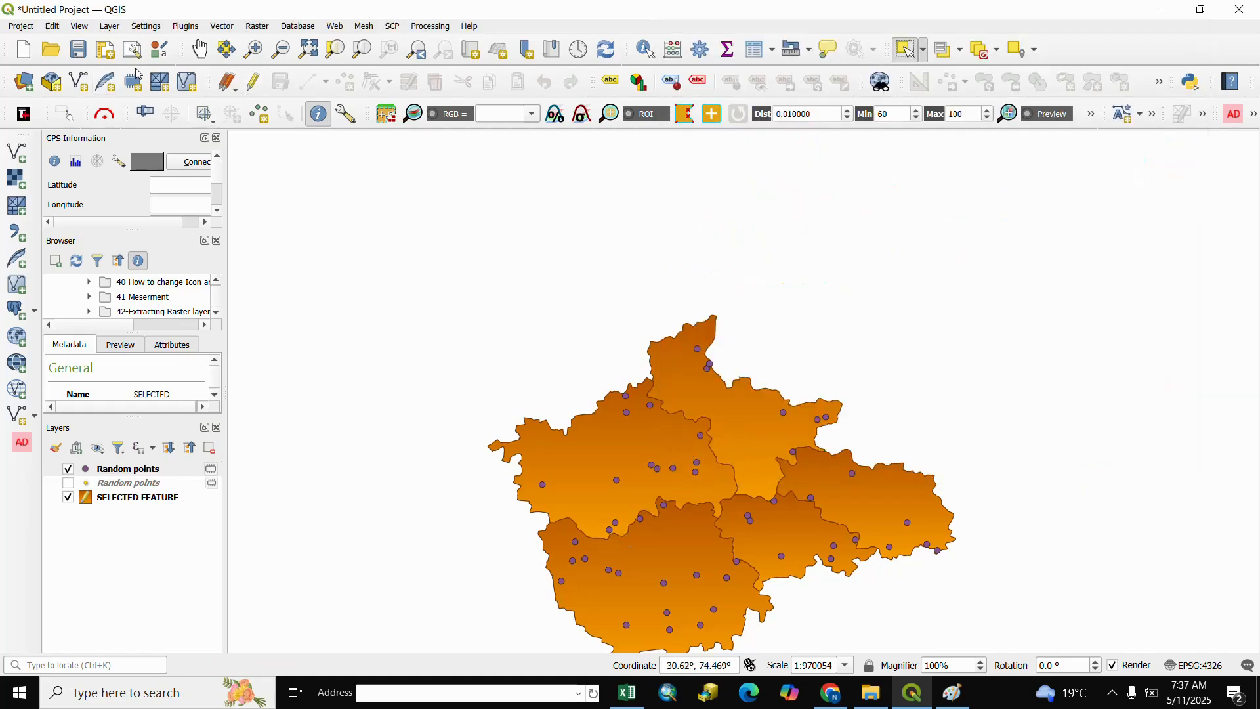
Style the new Random points layer with the effect drop shadow marker in light orange and apply it
left_click(200, 49)
left_click_drag(715, 479, 692, 394)
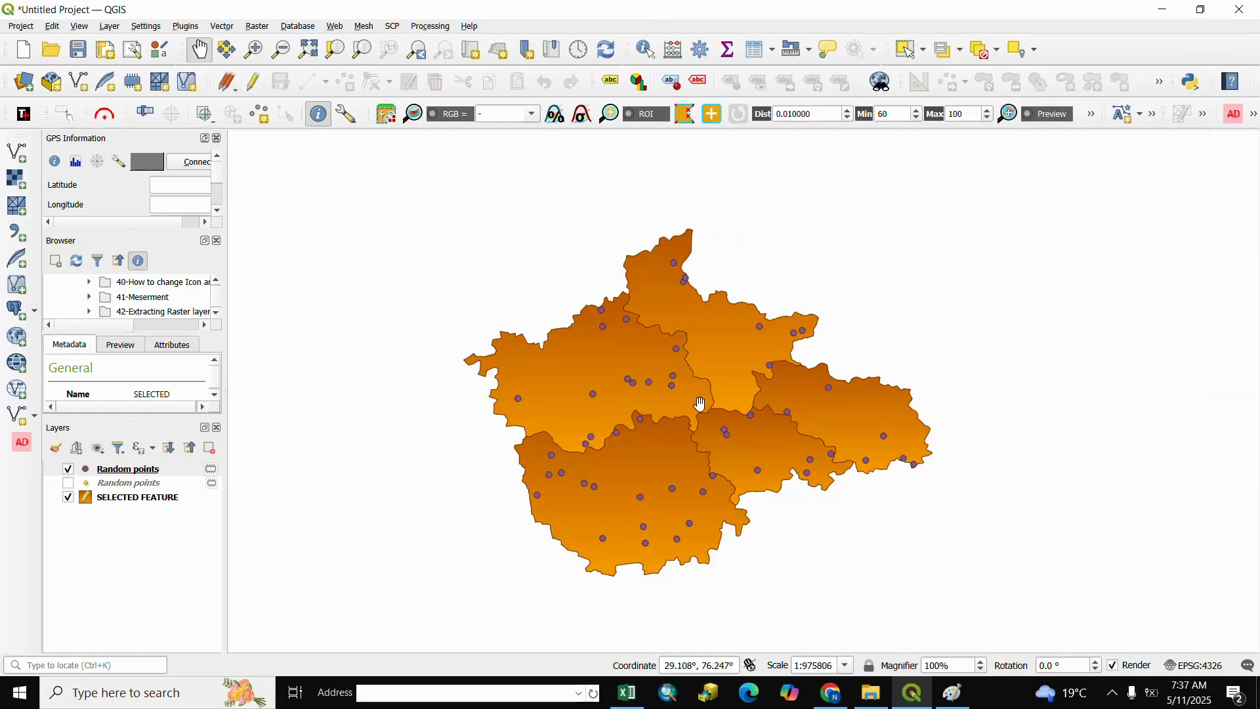
scroll(700, 404, "up", 1)
scroll(701, 404, "down", 1)
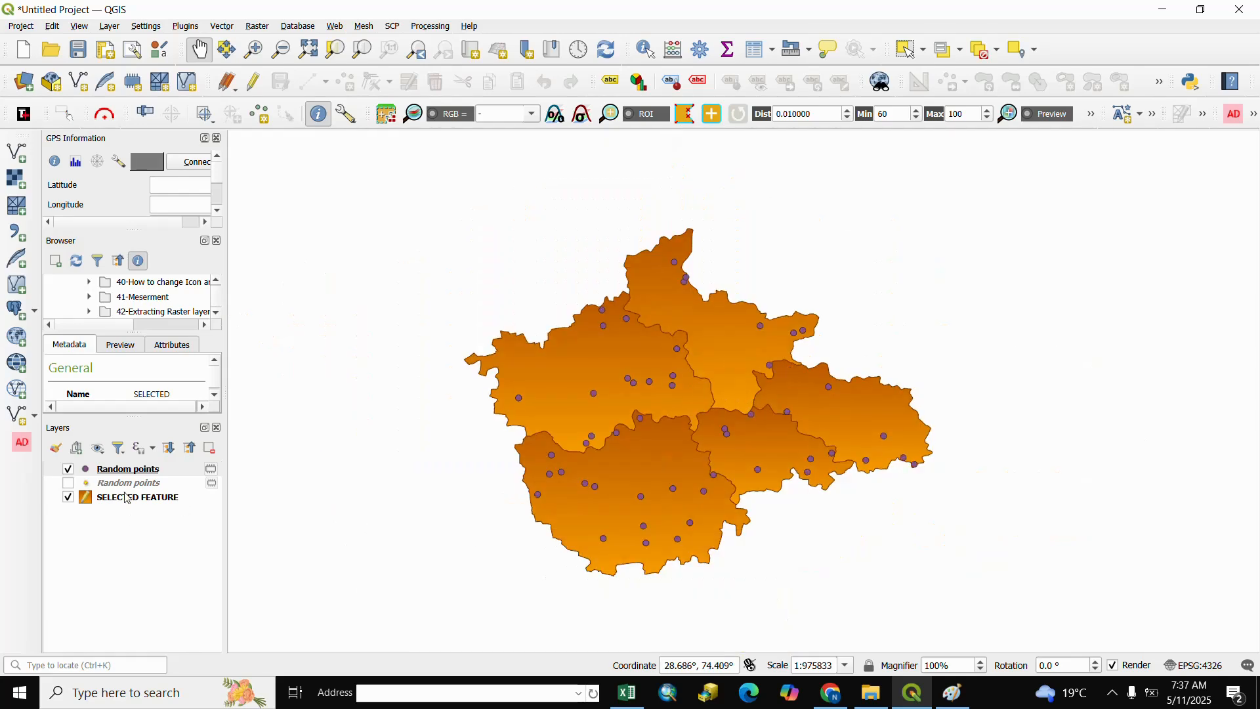
right_click(113, 473)
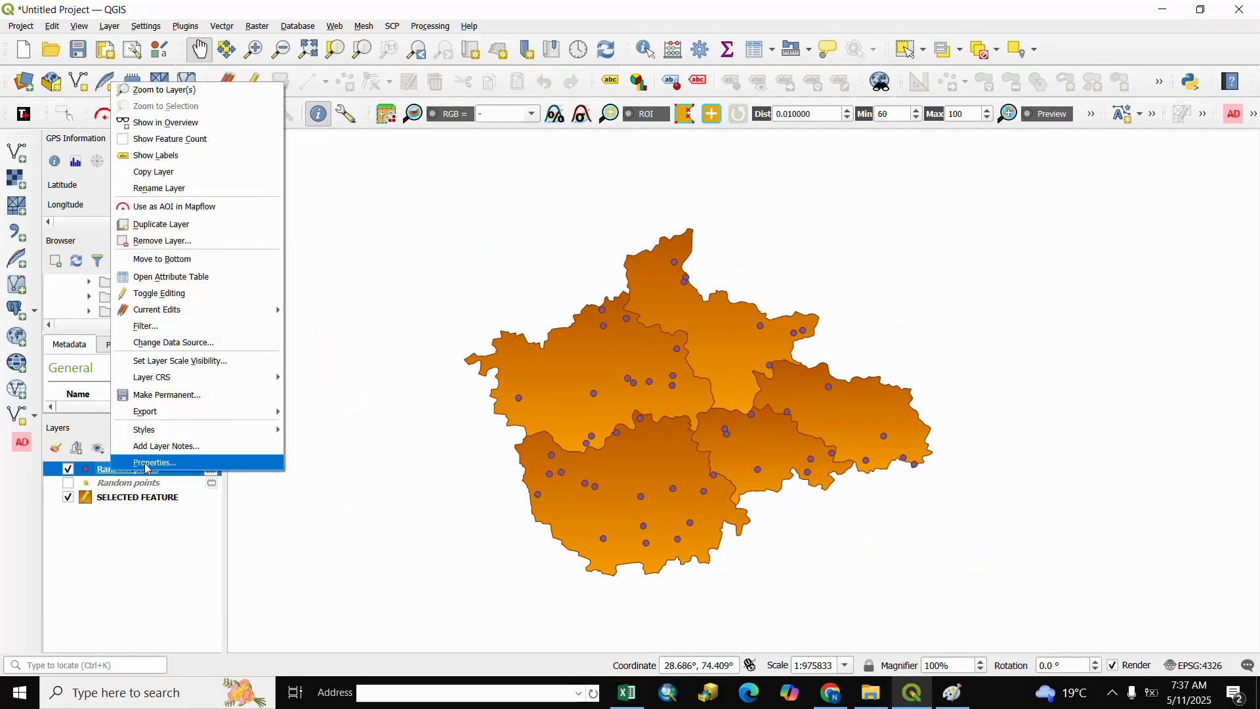
left_click(148, 468)
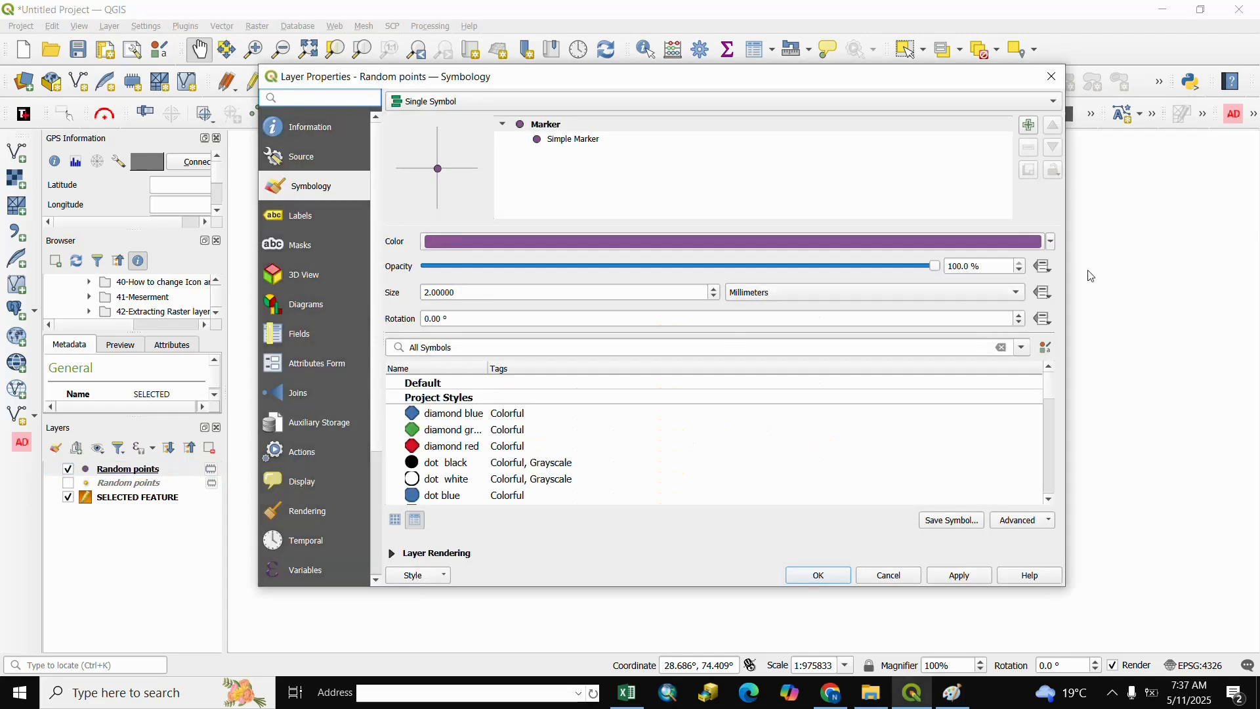
scroll(471, 479, "down", 3)
left_click(472, 483)
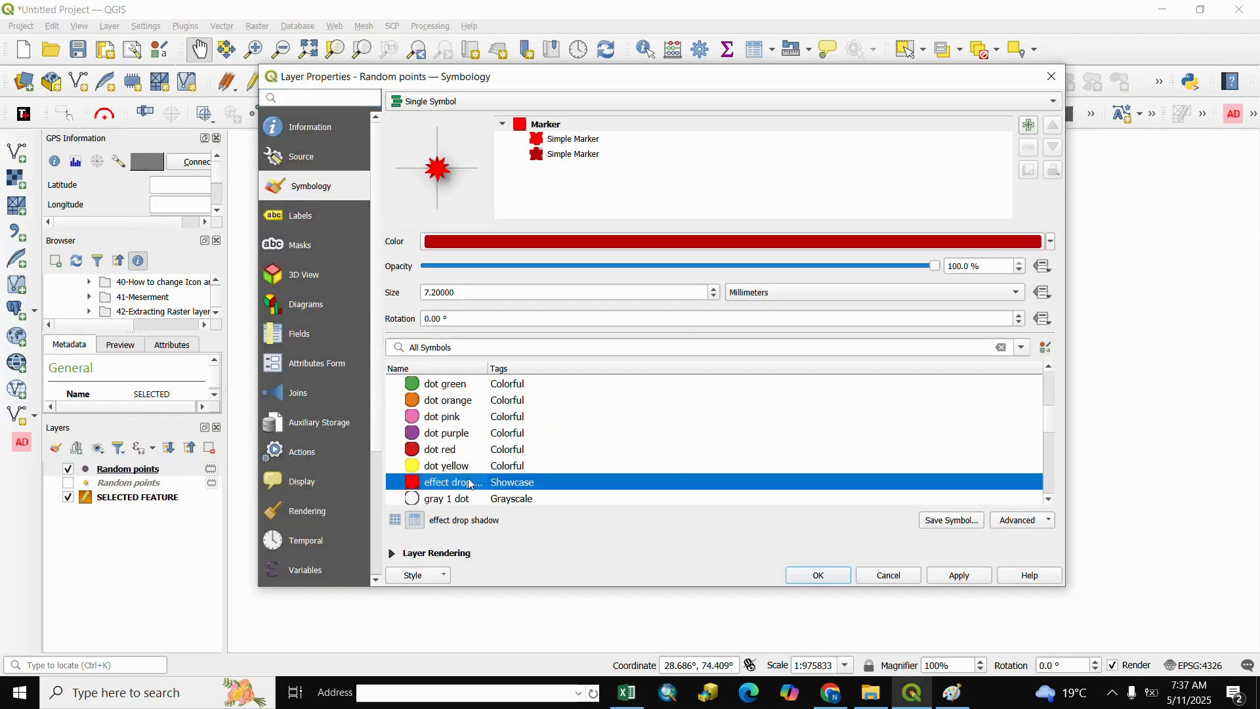
left_click(1056, 242)
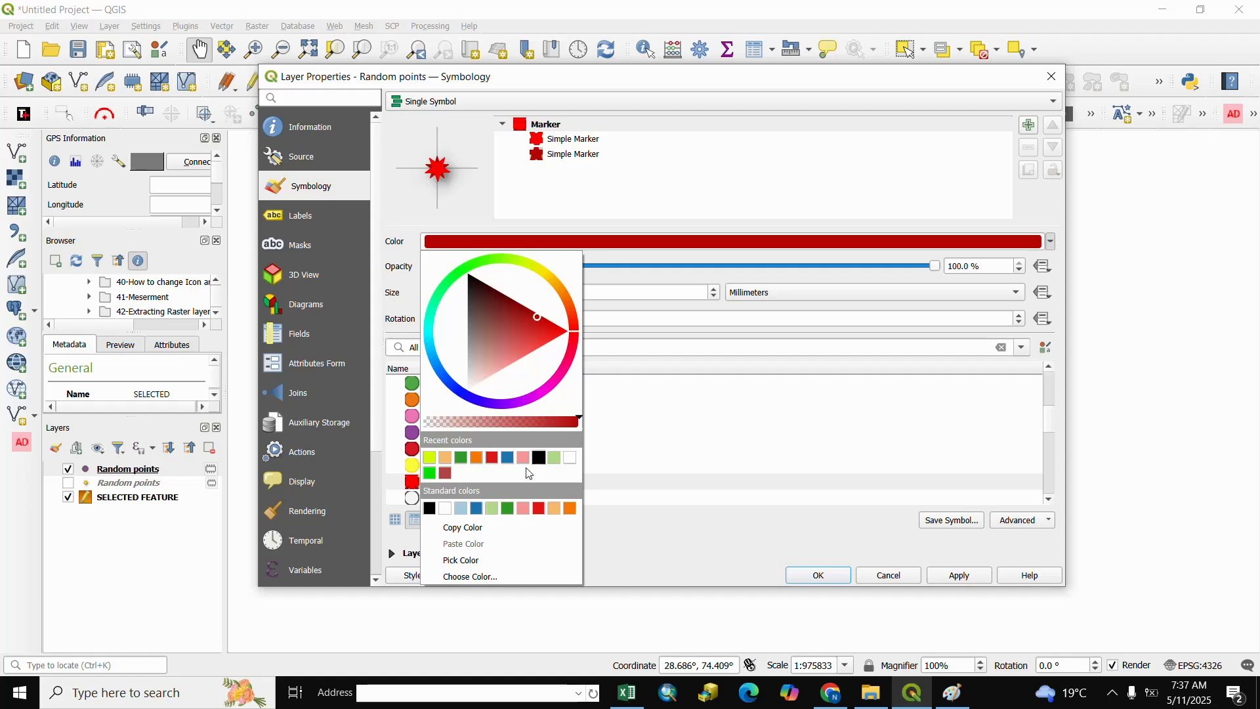
left_click(445, 458)
left_click(819, 575)
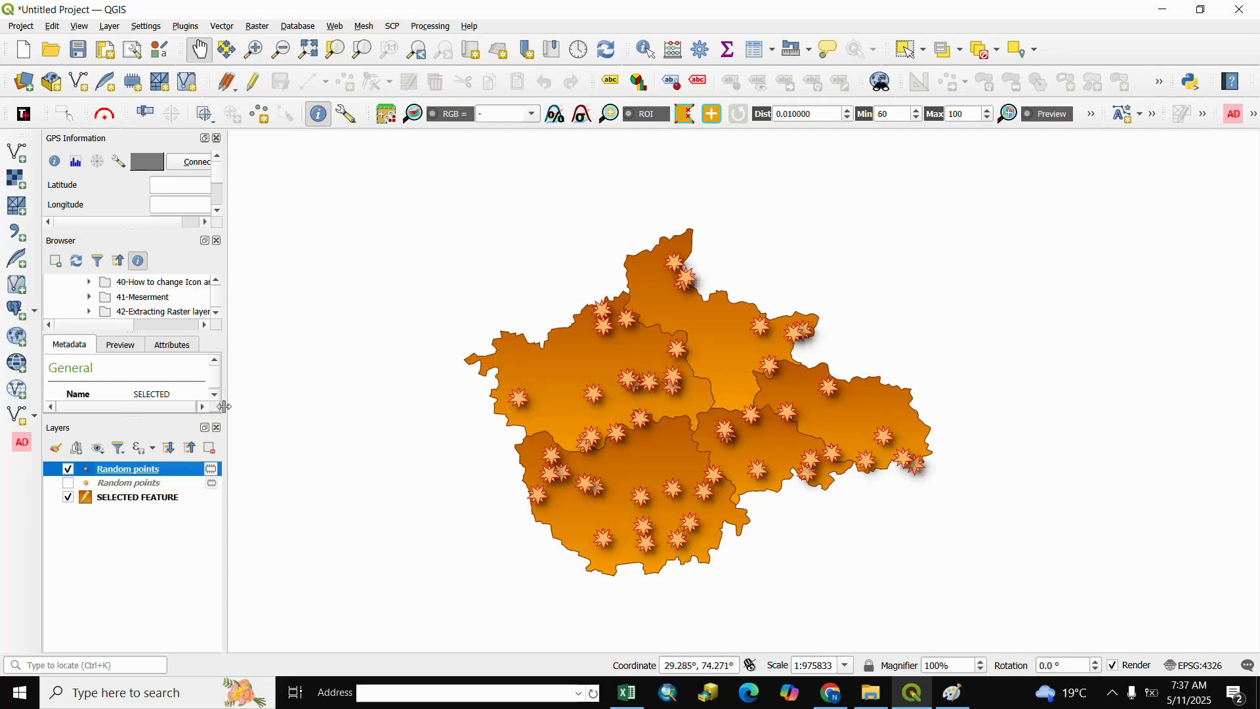
Examine the id records in the Random points attribute table through to the last row, and close the table
left_click(759, 52)
scroll(510, 414, "down", 11)
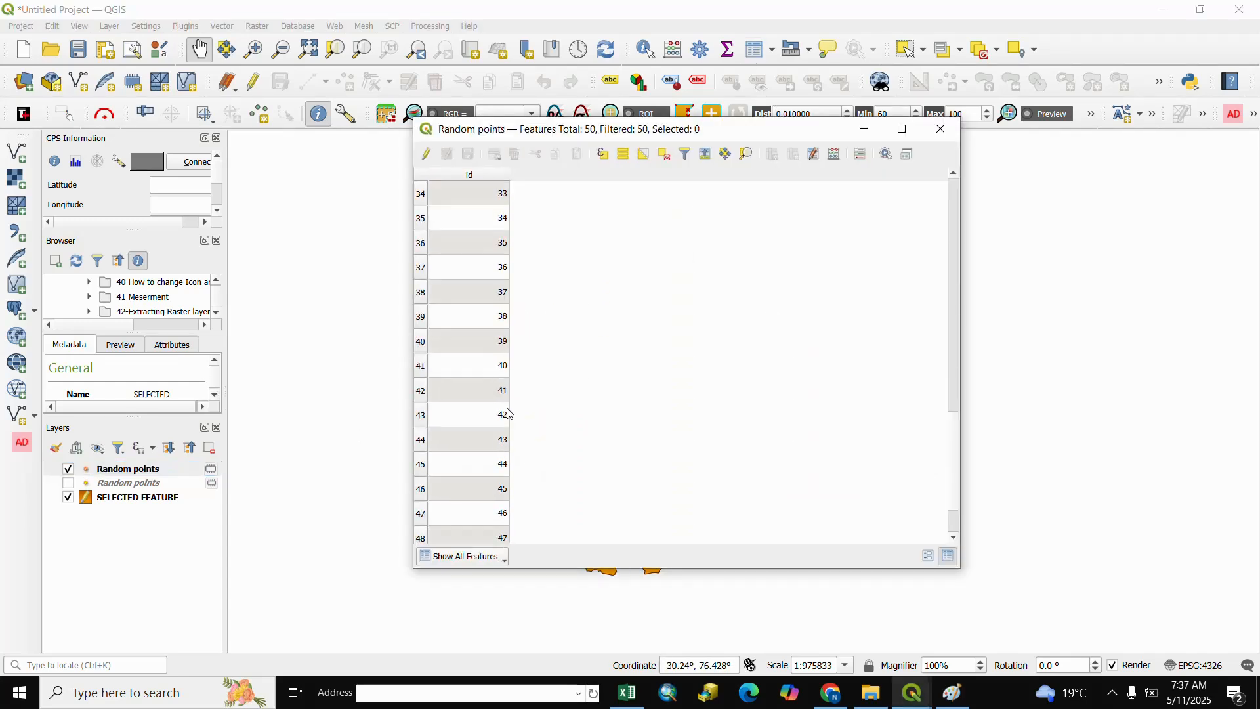
scroll(510, 414, "down", 1)
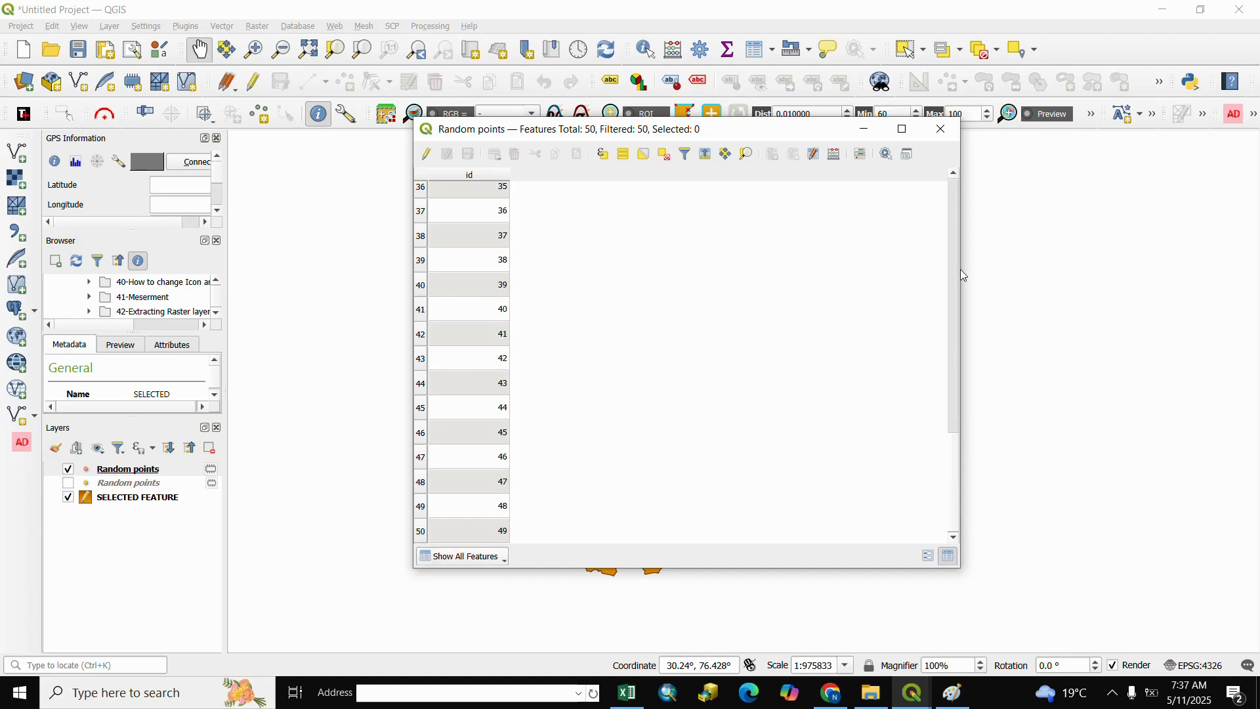
left_click(943, 130)
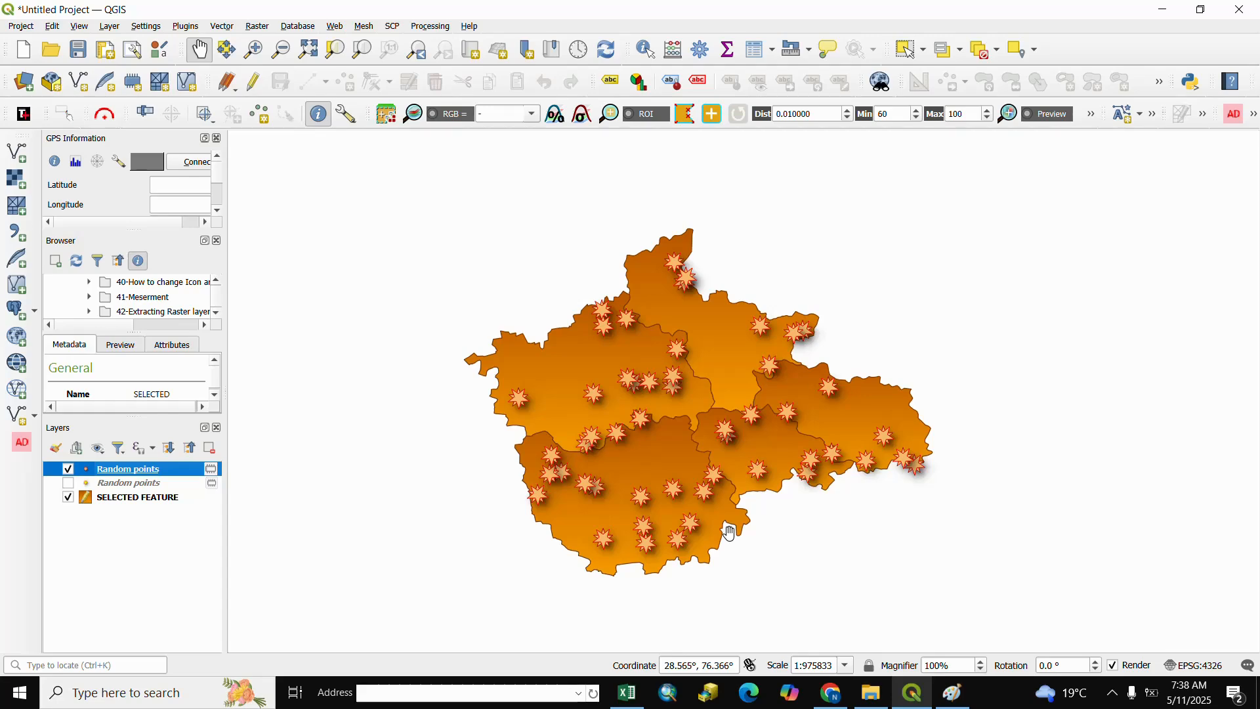
scroll(726, 525, "up", 2)
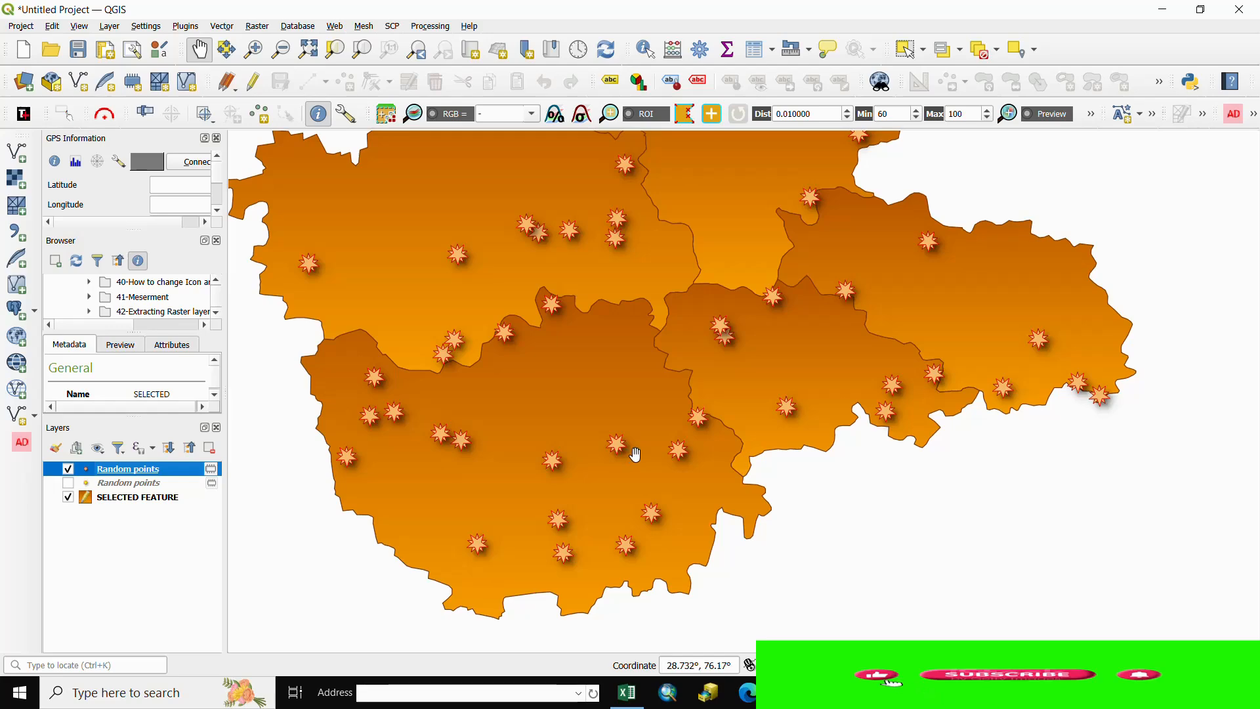
scroll(632, 455, "down", 3)
left_click_drag(631, 455, 693, 451)
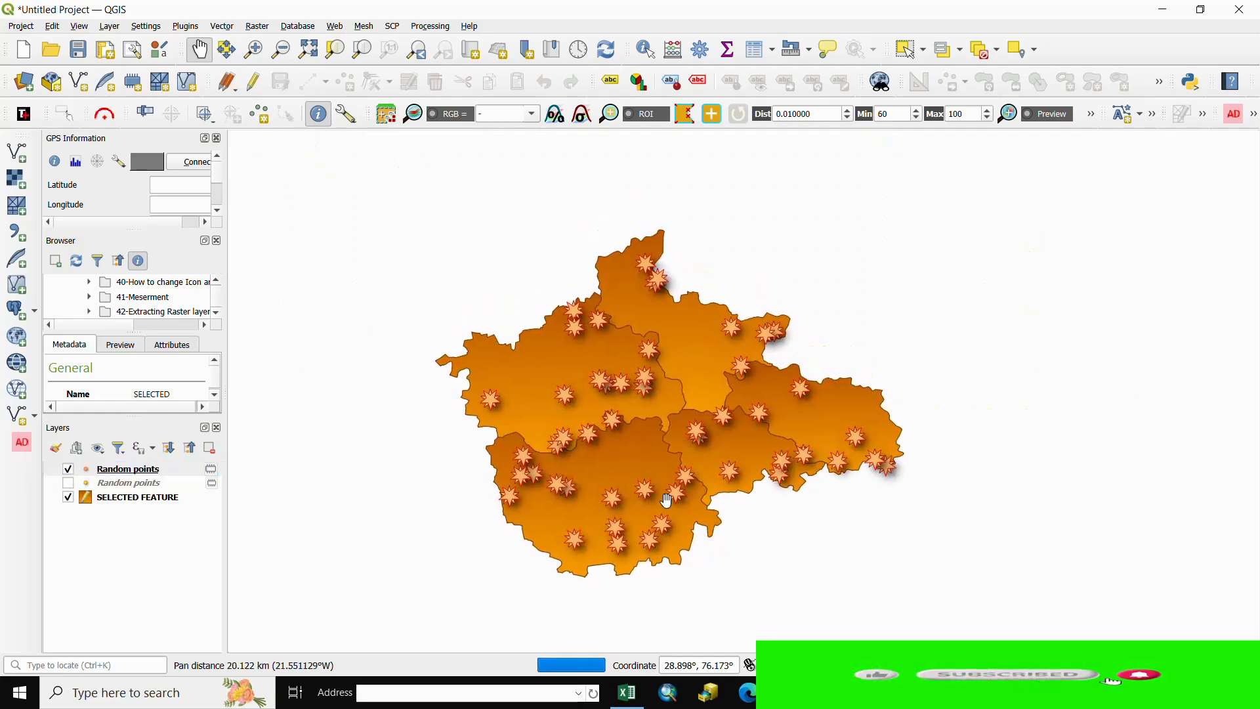
scroll(667, 496, "up", 1)
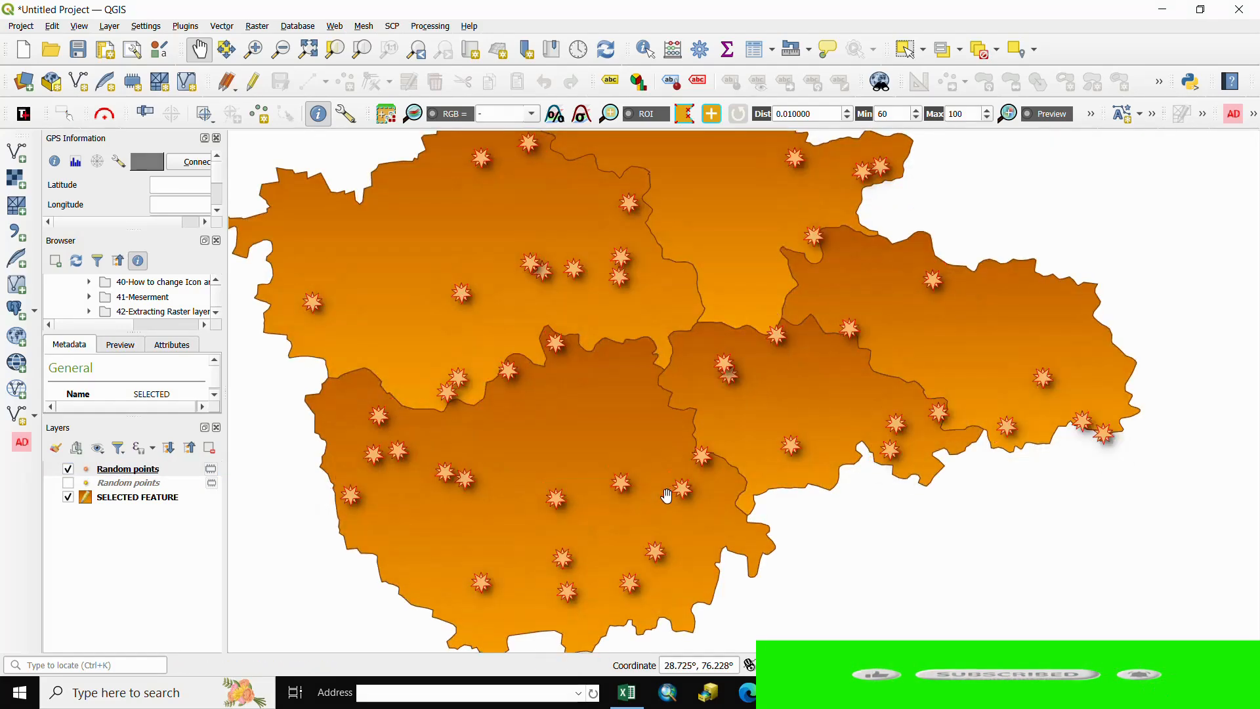
left_click_drag(590, 484, 672, 505)
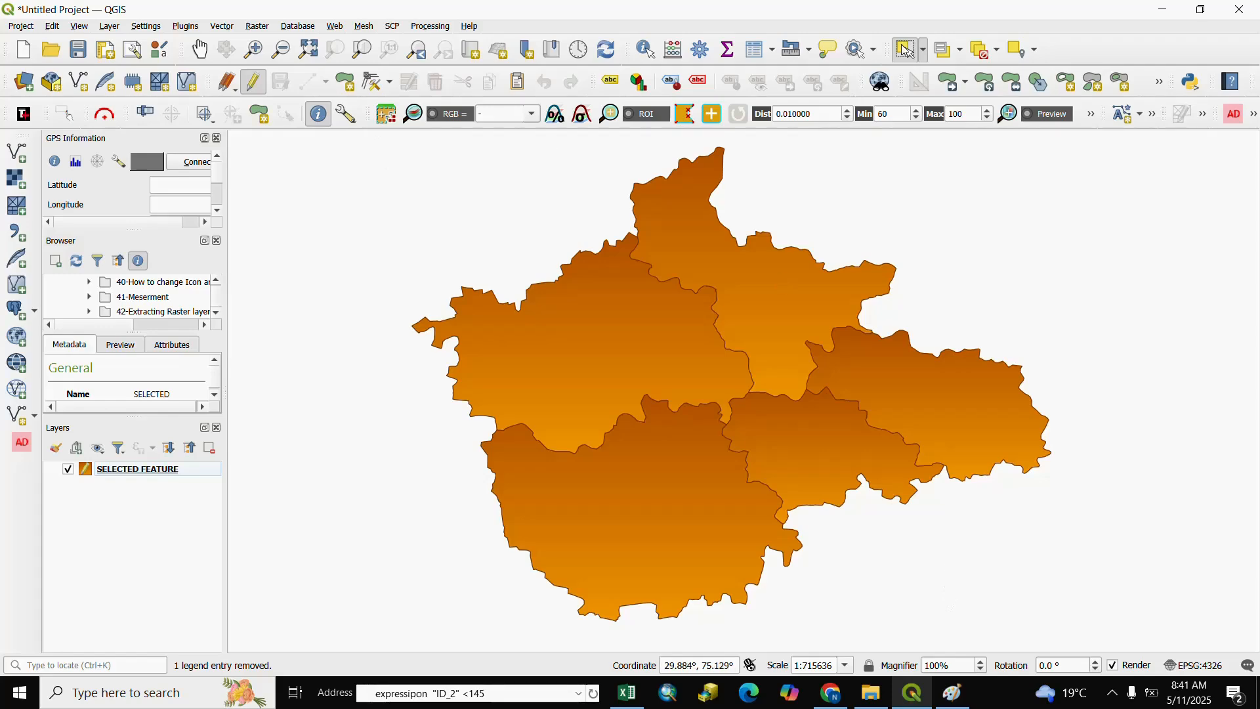
Select all polygons of SELECTED FEATURE and set up Random Points Inside Polygons for selected features only
left_click_drag(398, 183, 1078, 620)
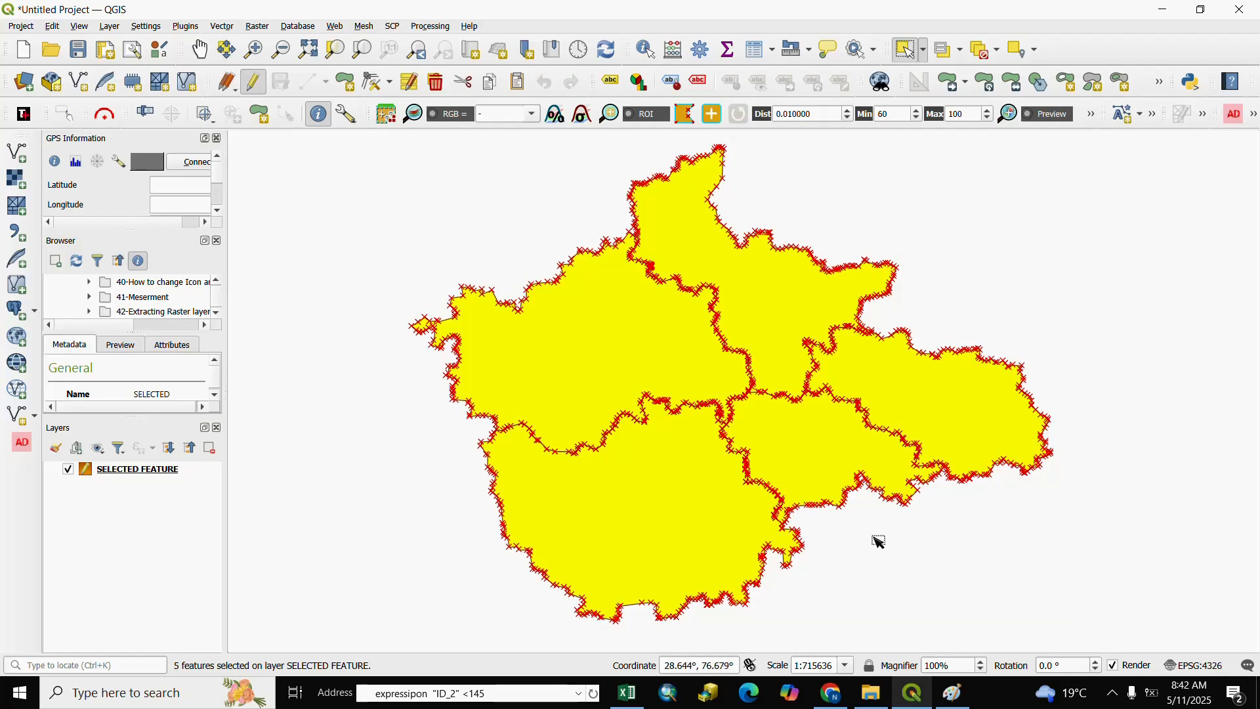
left_click(221, 26)
mouse_move(325, 92)
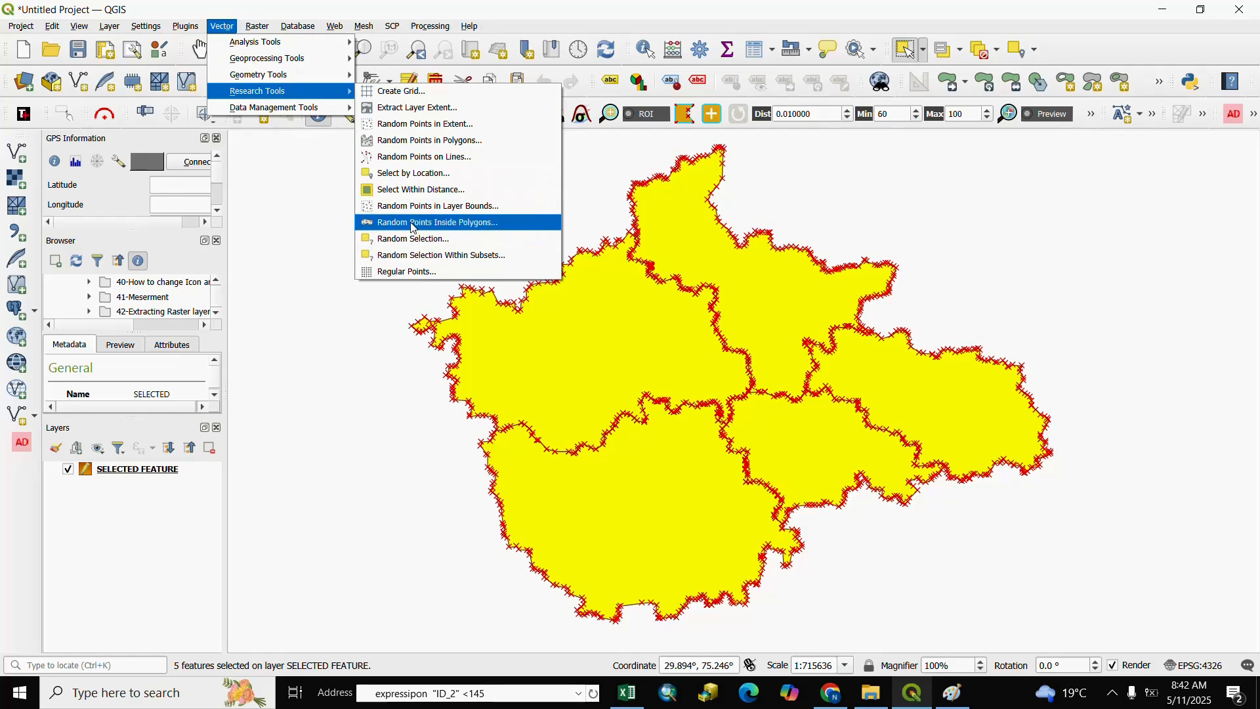
left_click(413, 224)
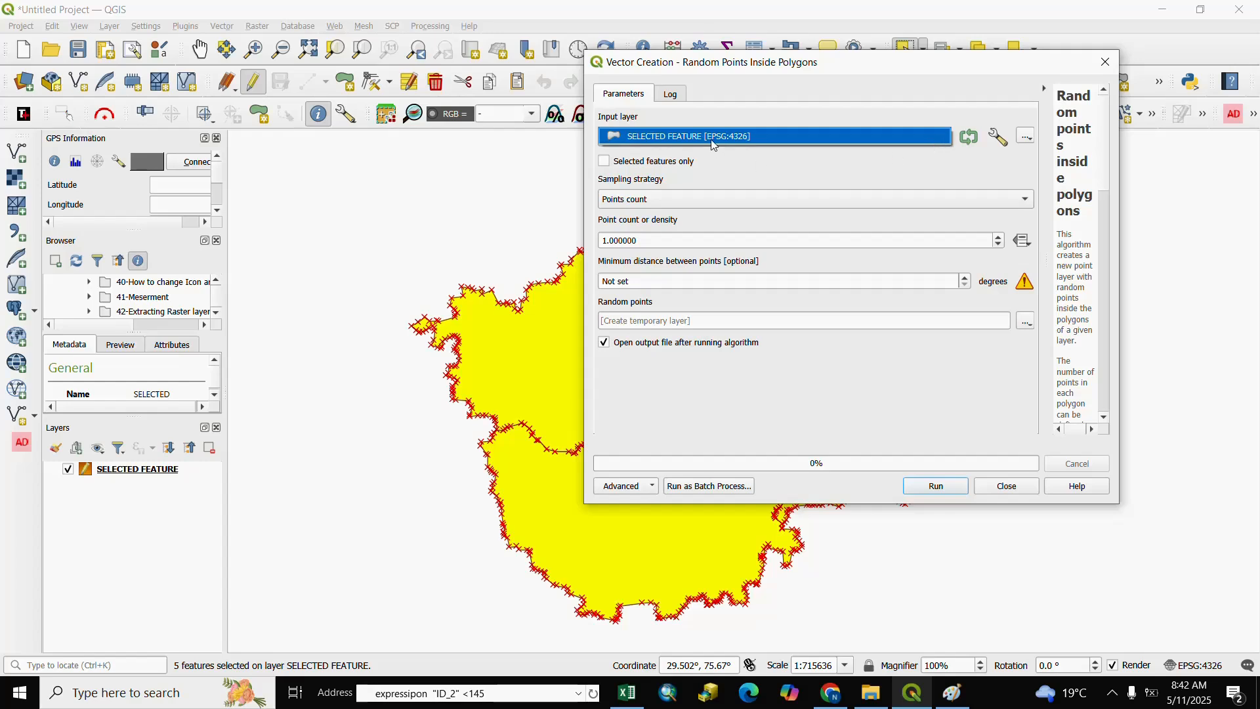
left_click(604, 162)
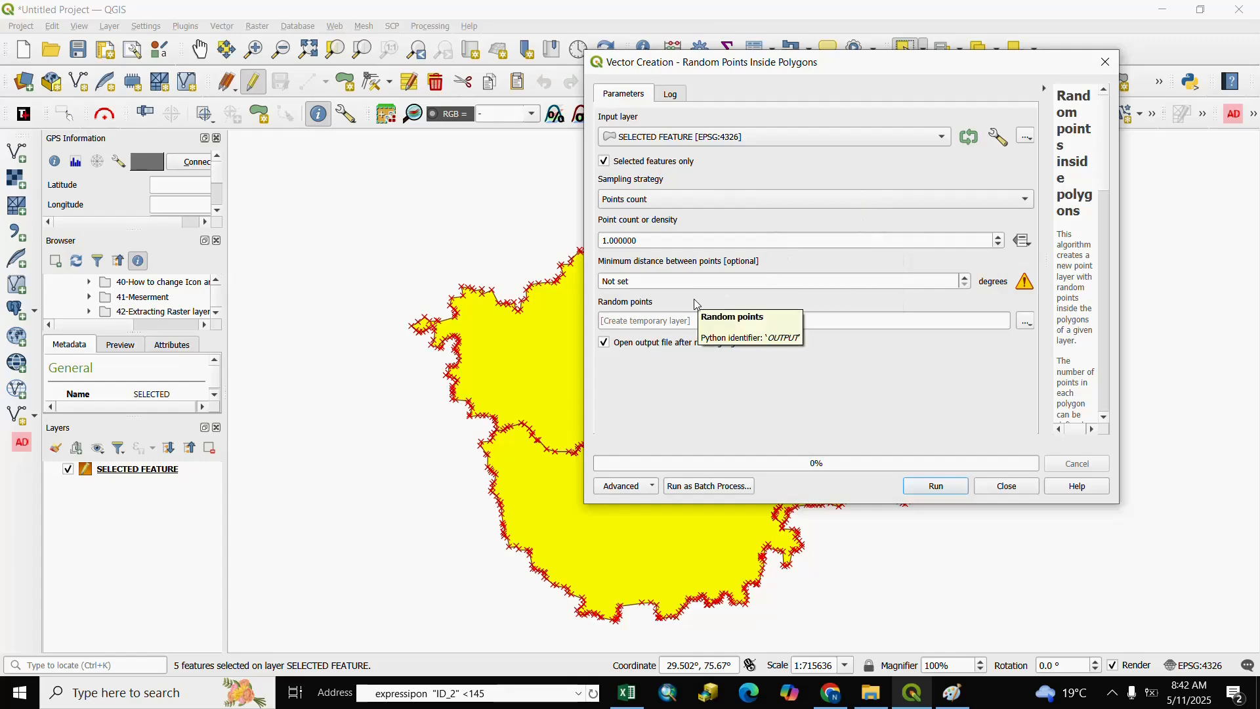
Start a data-defined expression for the point count using the ID_2 field
left_click(1026, 248)
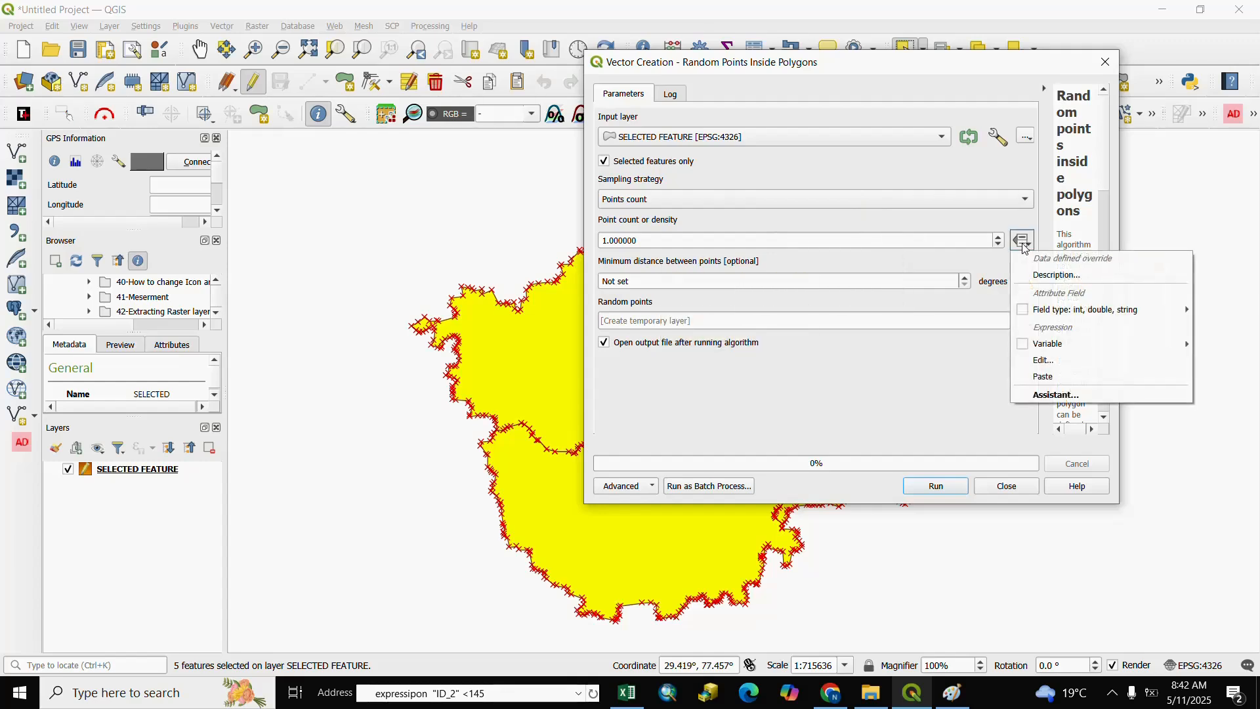
left_click(1043, 364)
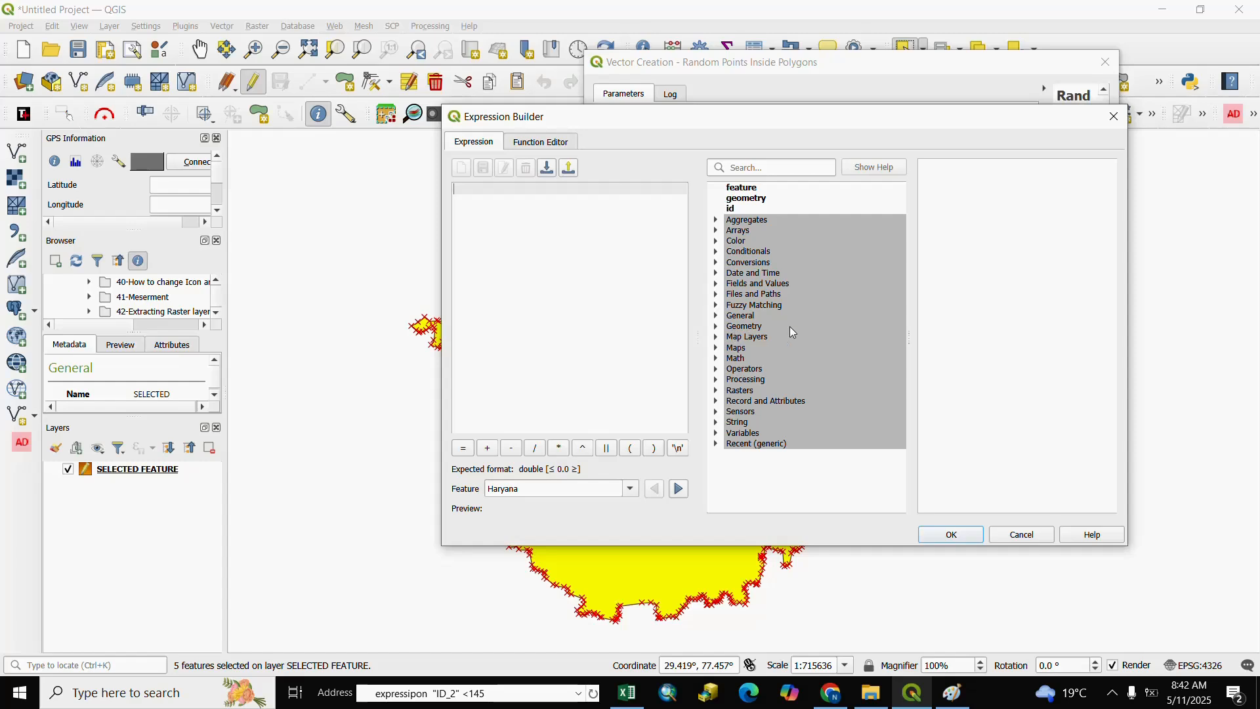
left_click(715, 284)
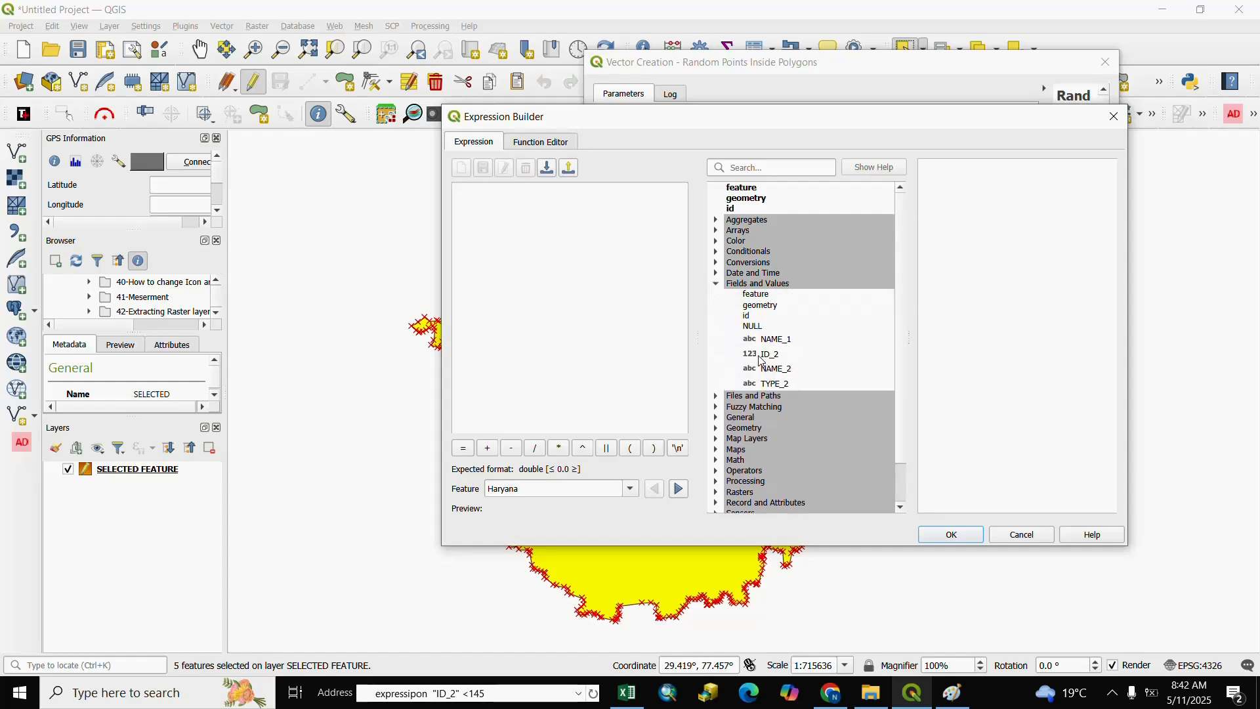
left_click(764, 355)
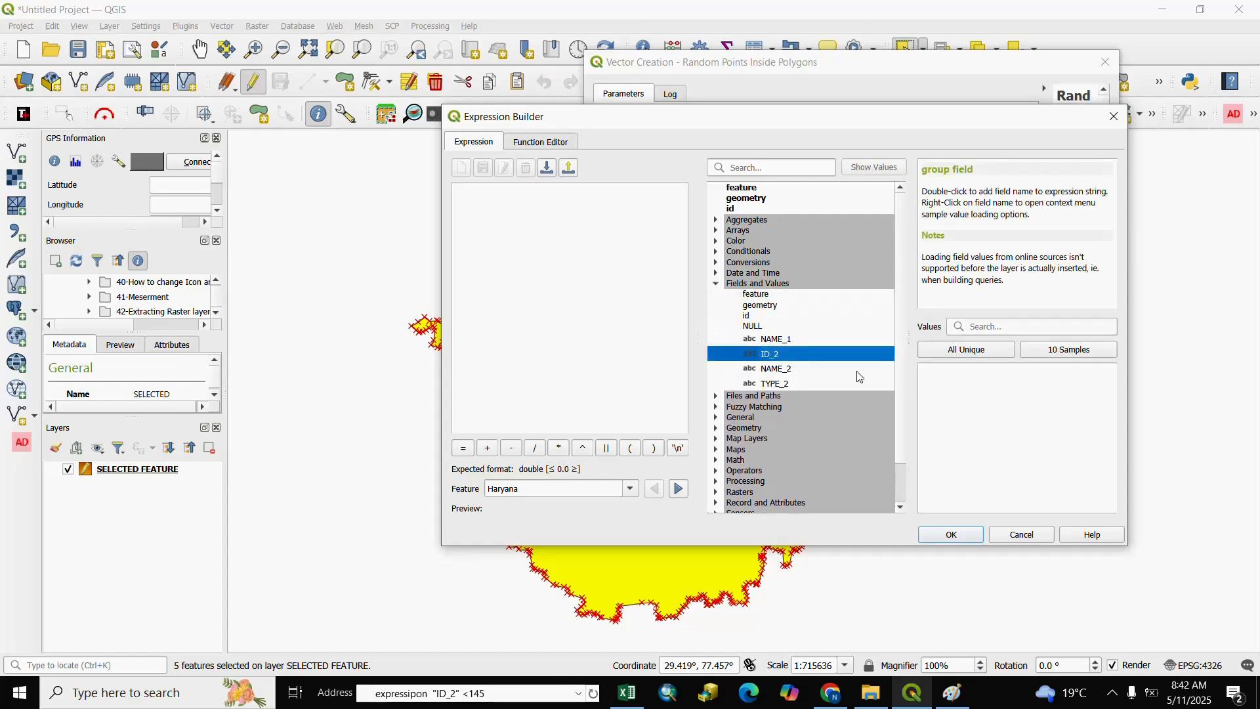
double_click(754, 359)
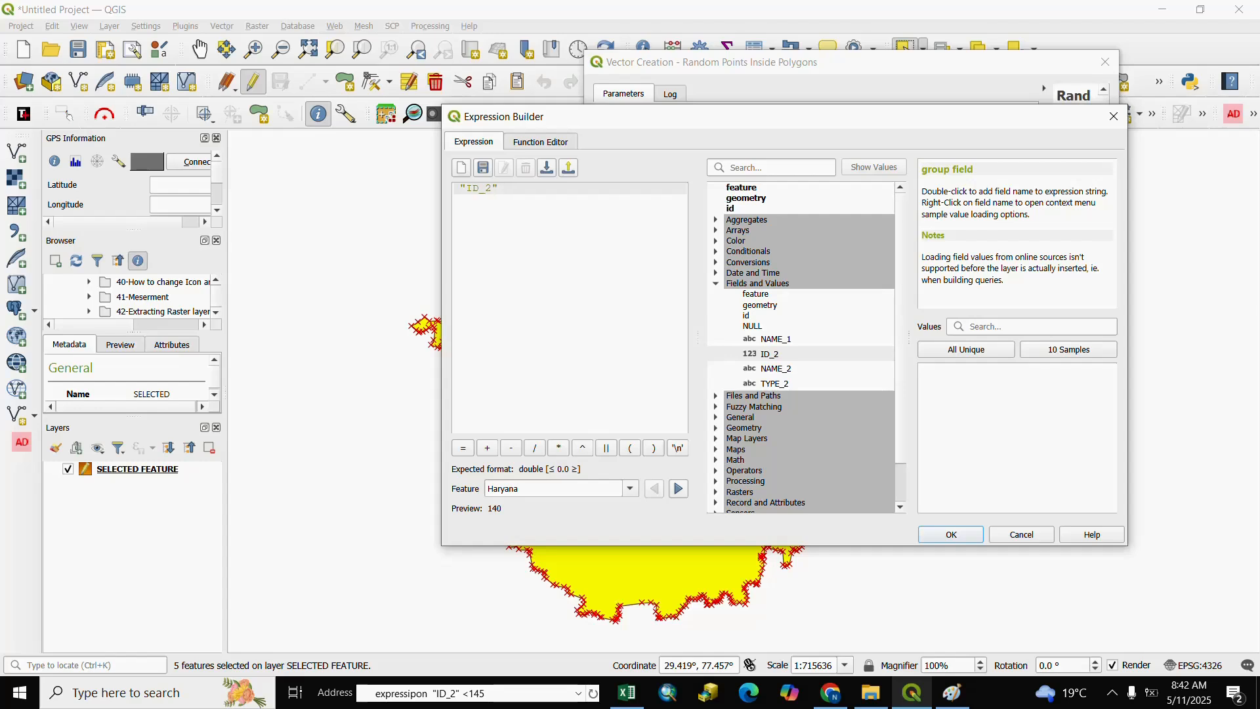
Complete the point count expression as "ID_2" <145 and generate the random points as a temporary layer
type("<")
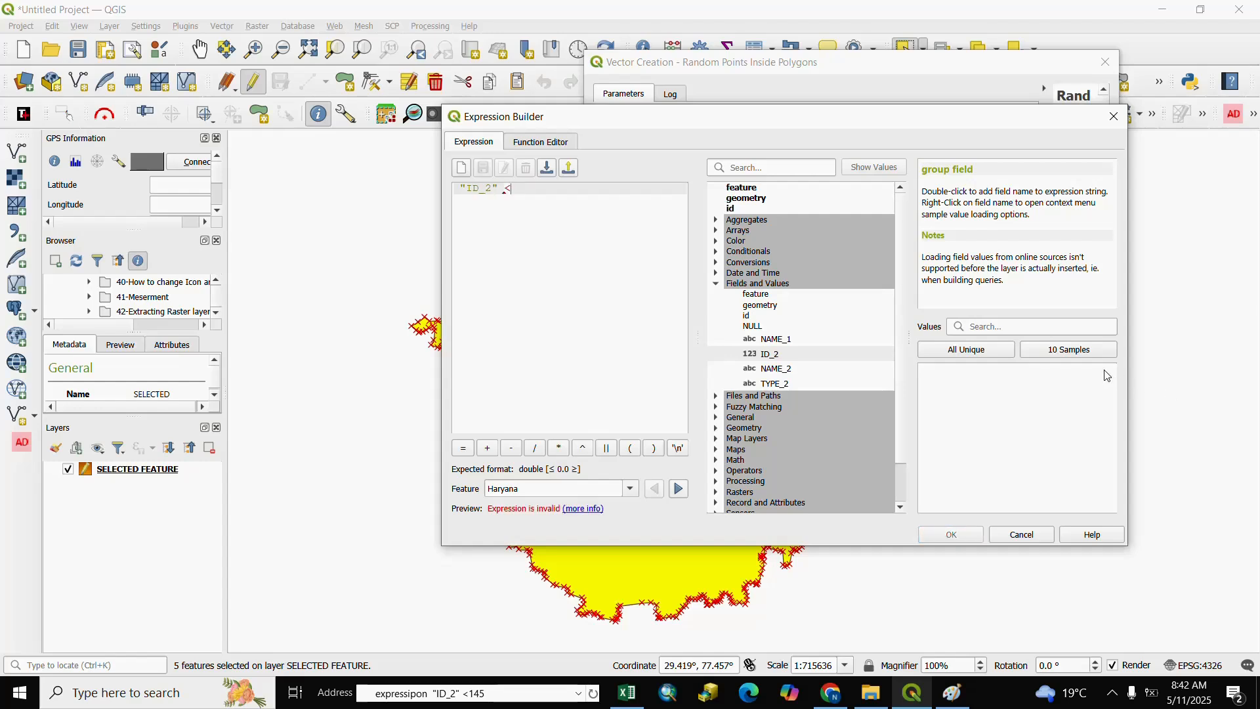
left_click(1059, 352)
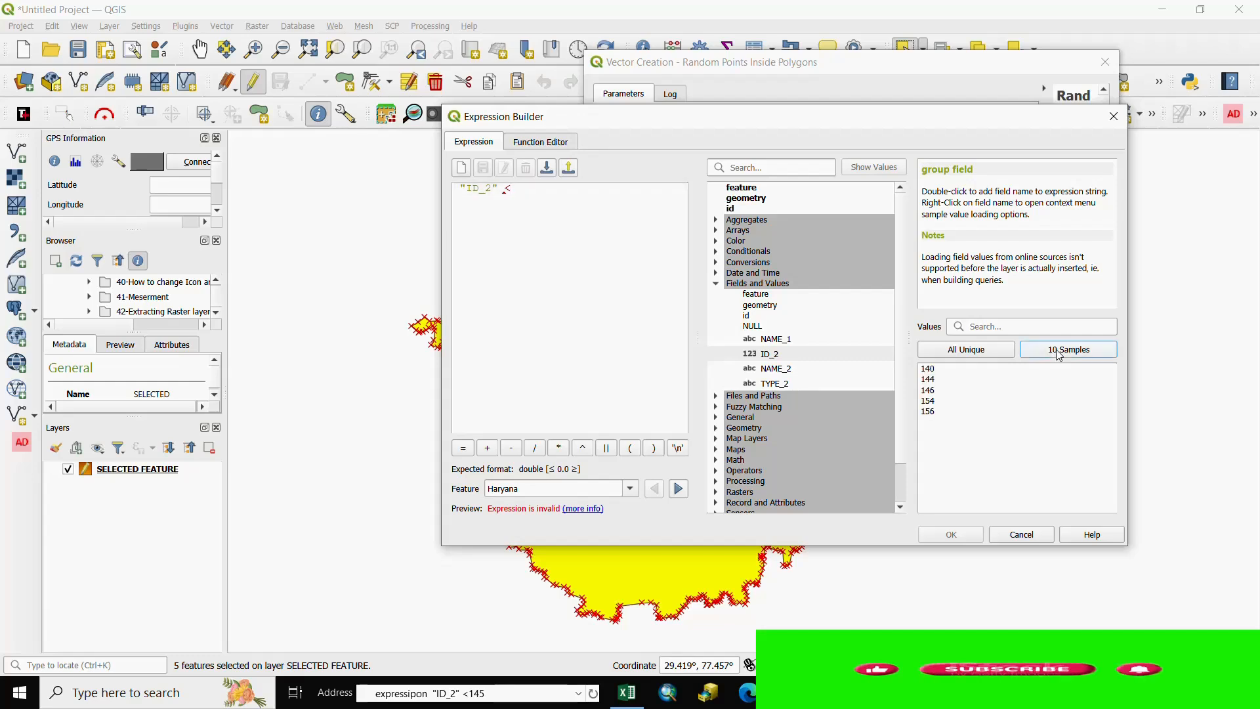
left_click(532, 191)
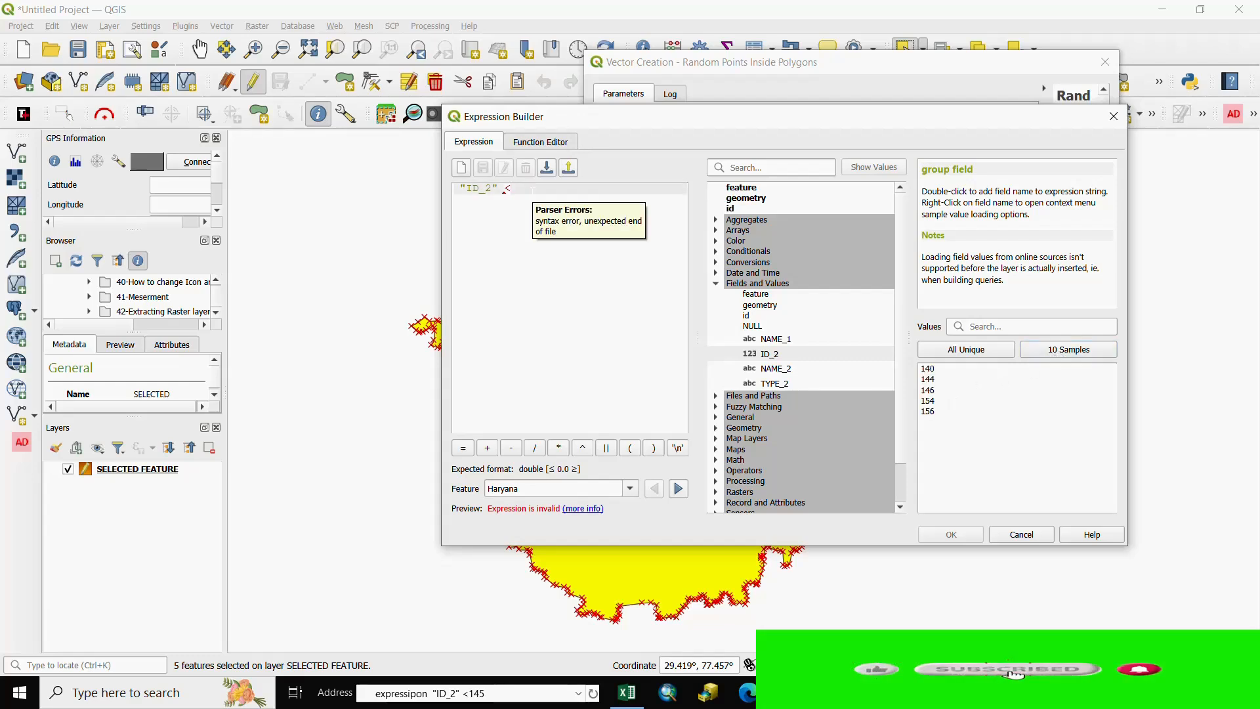
type("14")
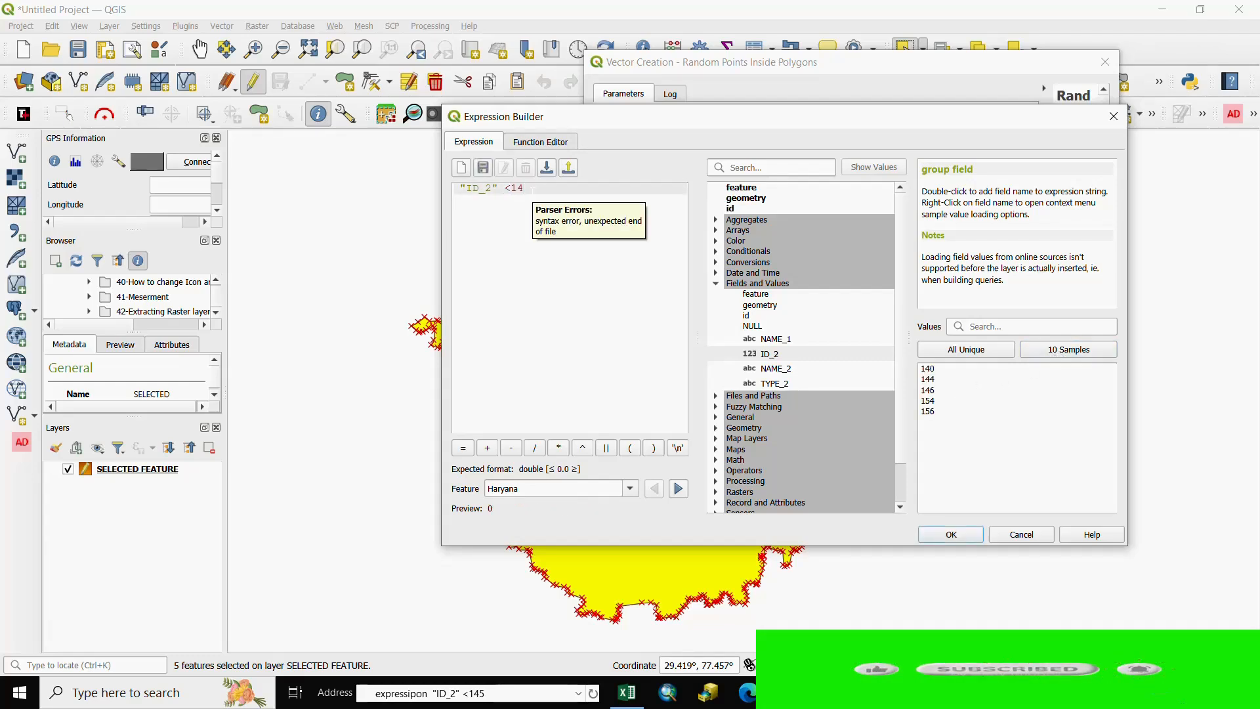
type("5")
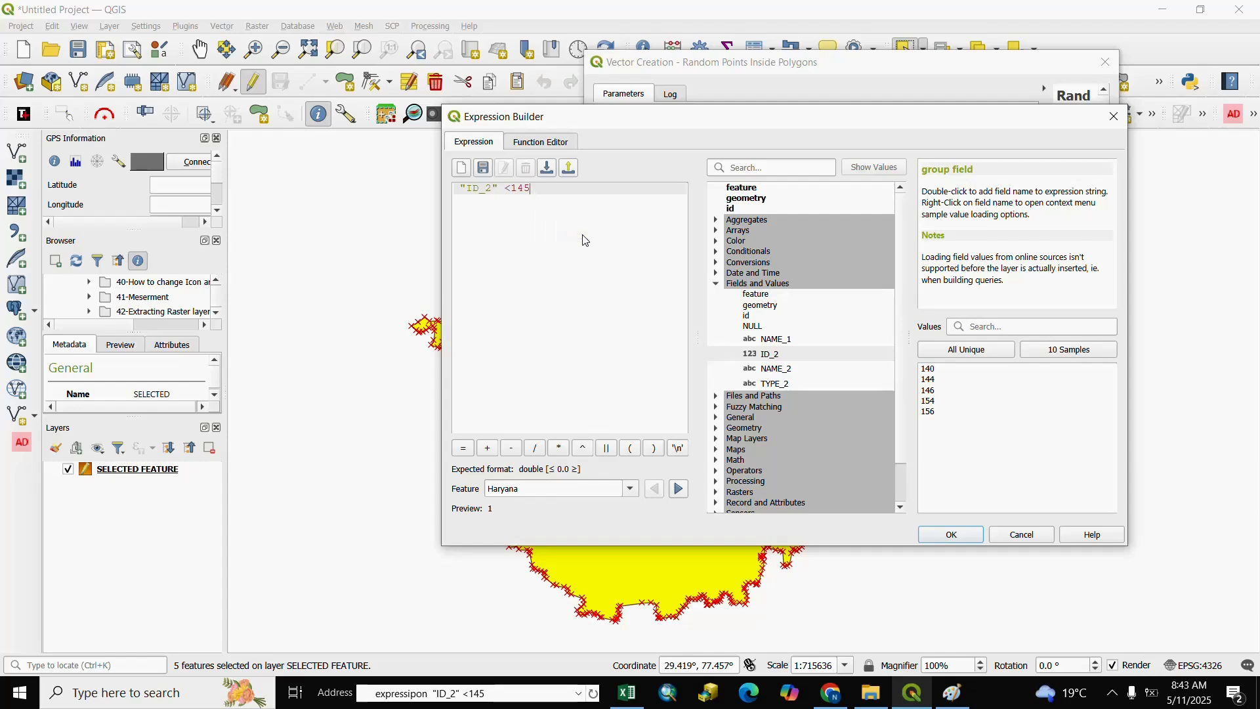
left_click(949, 537)
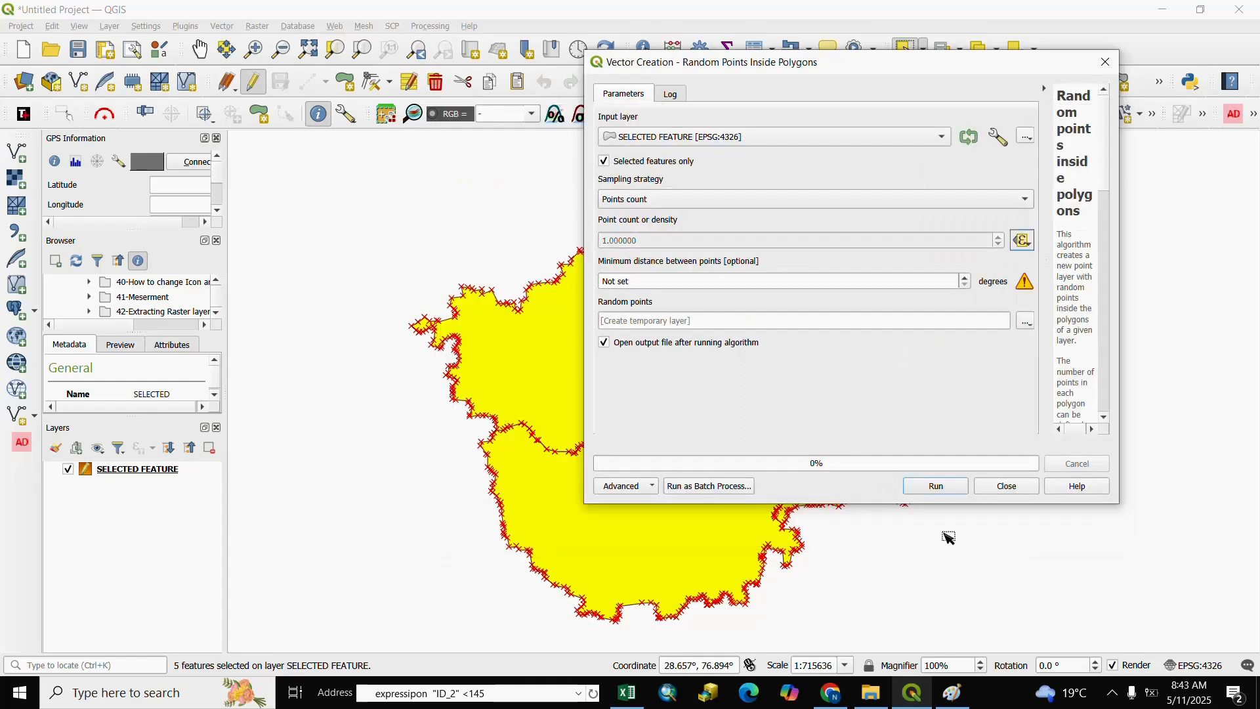
left_click(931, 487)
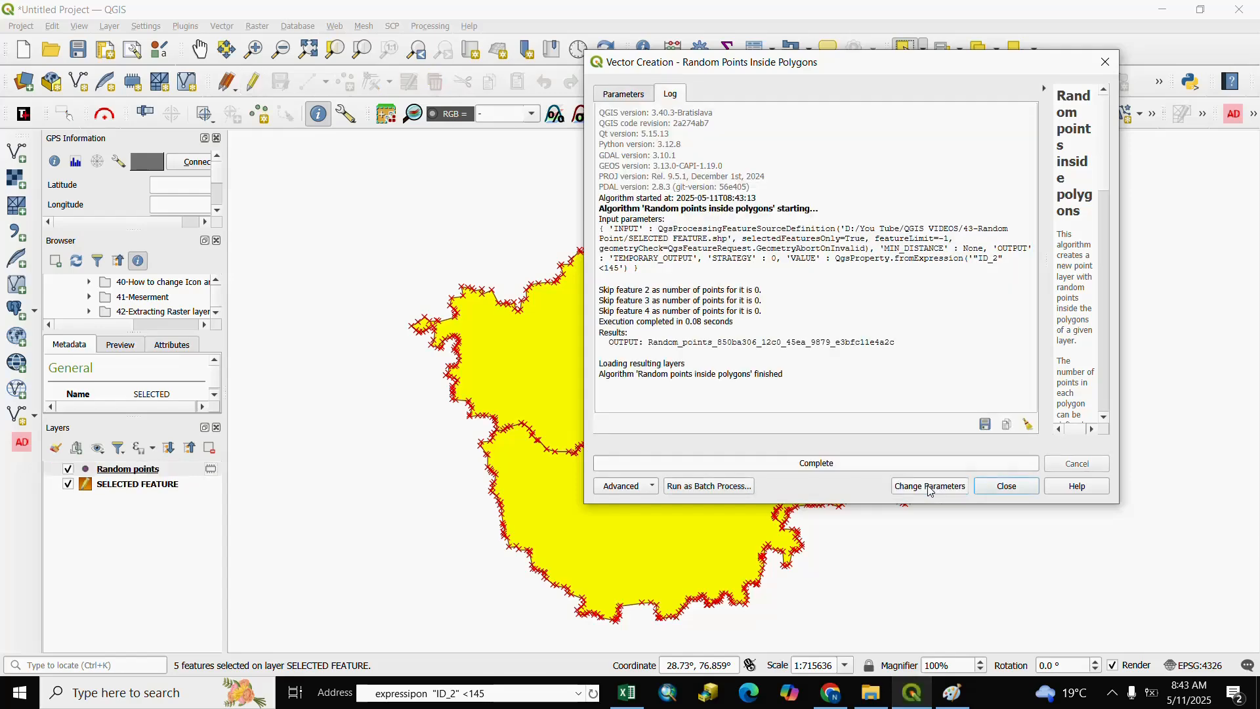
left_click(1028, 491)
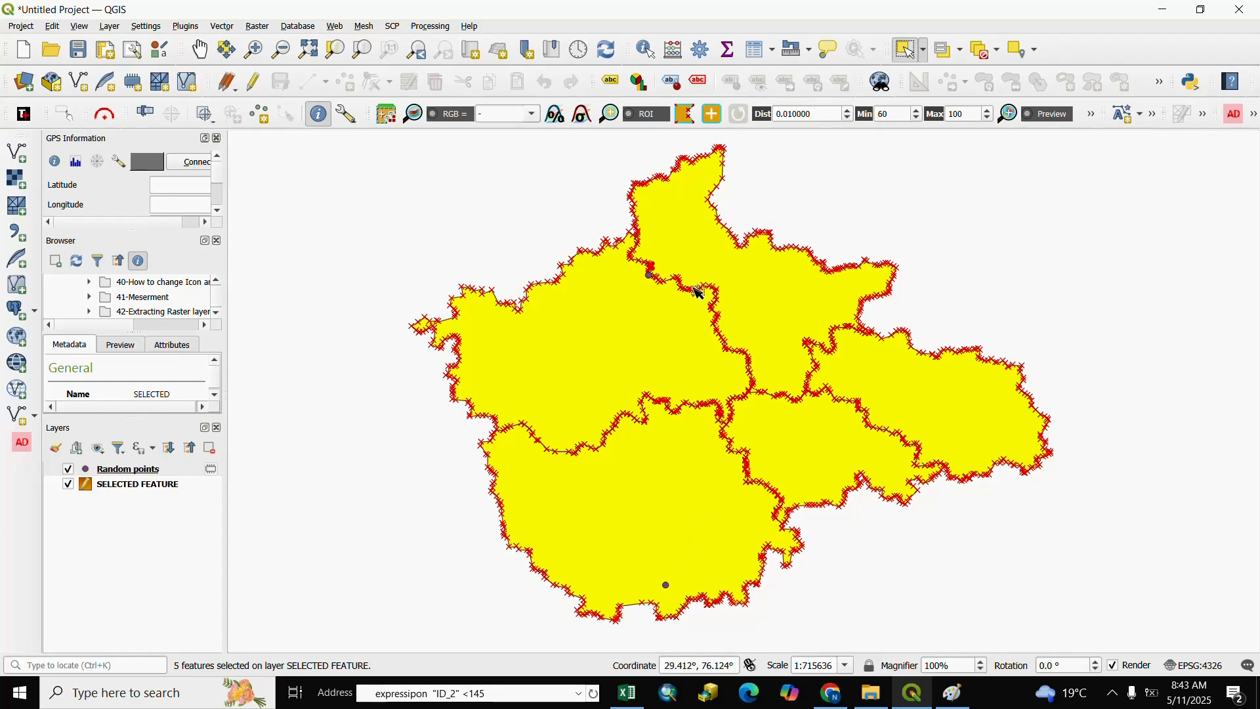
Style the Random points layer with the effect drop shadow marker symbol and color it yellow-green
right_click(134, 475)
left_click(158, 462)
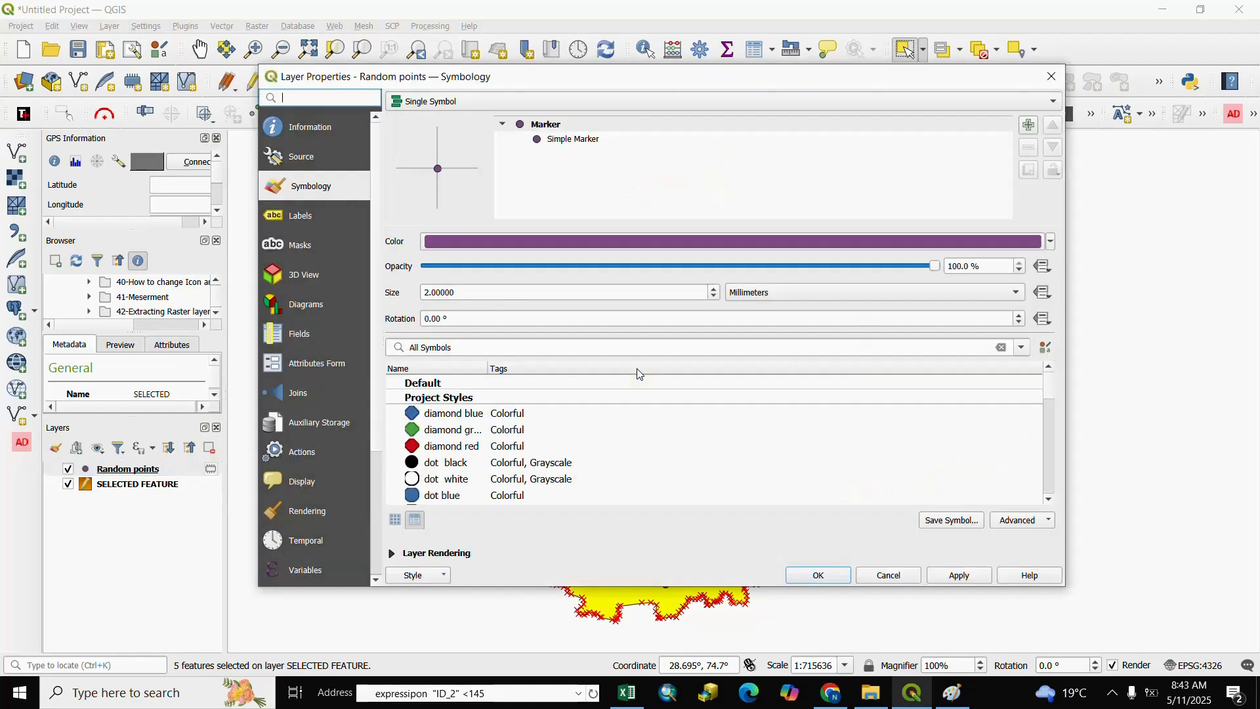
scroll(506, 461, "down", 3)
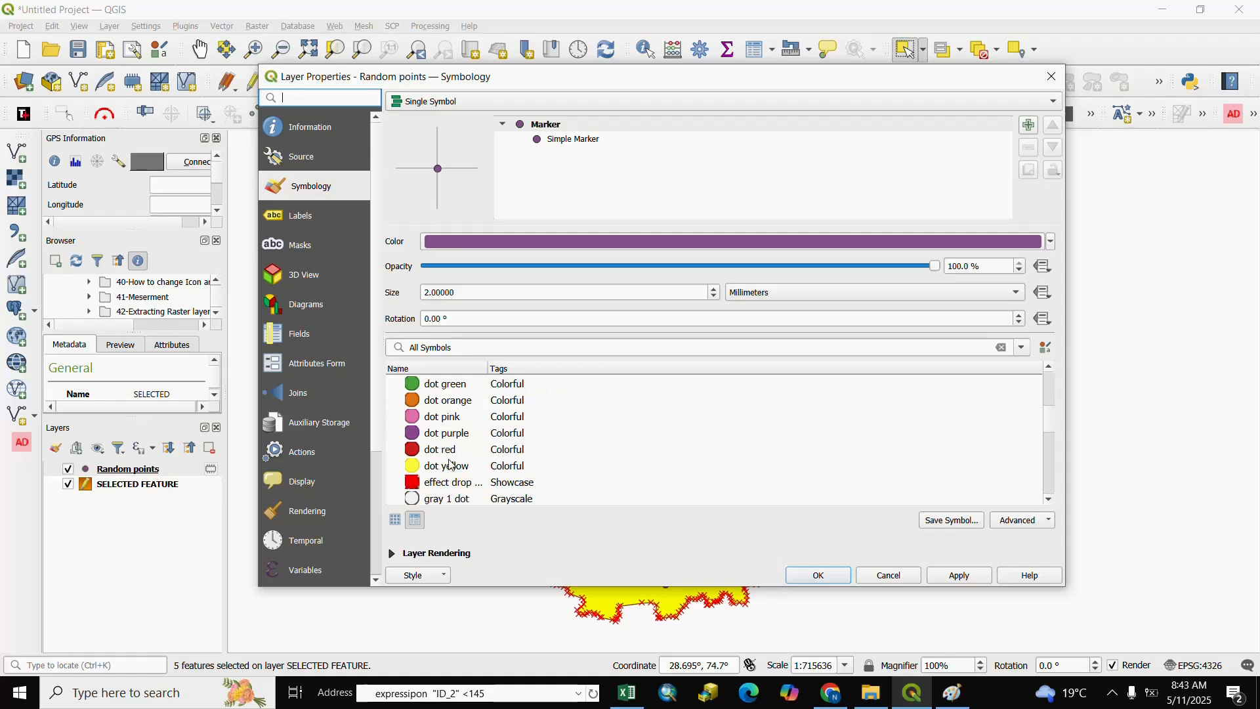
left_click(447, 488)
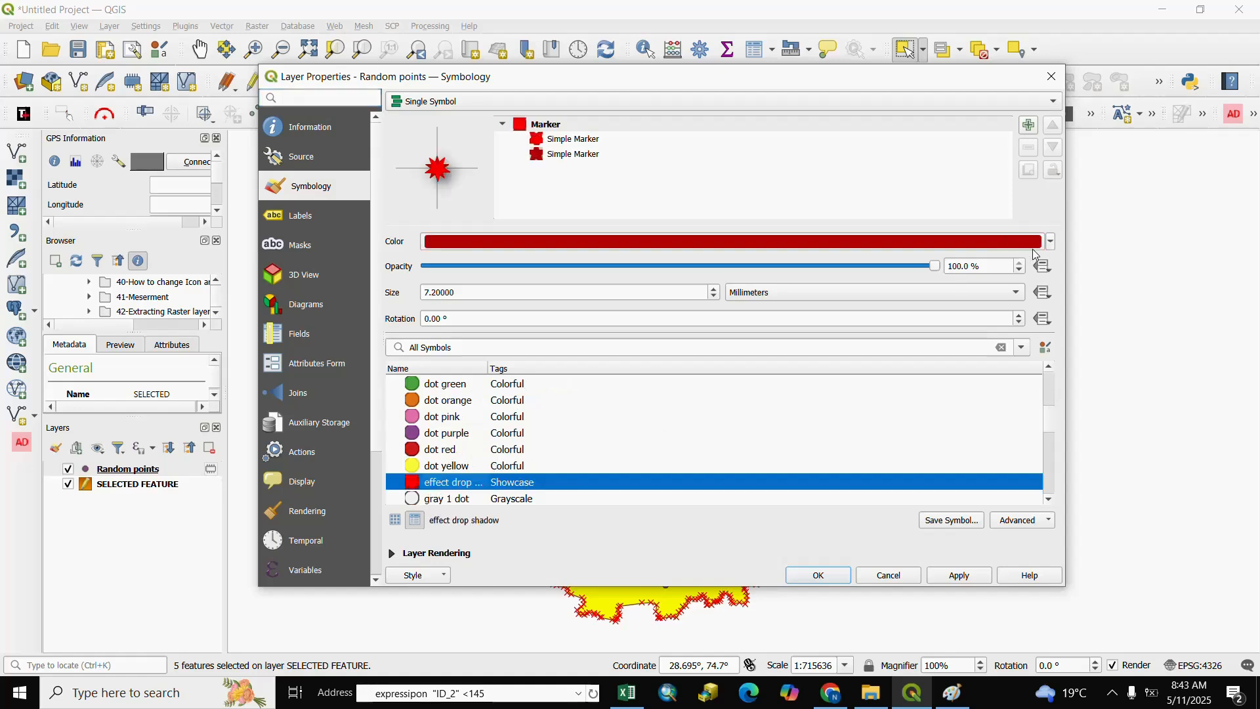
left_click(1051, 242)
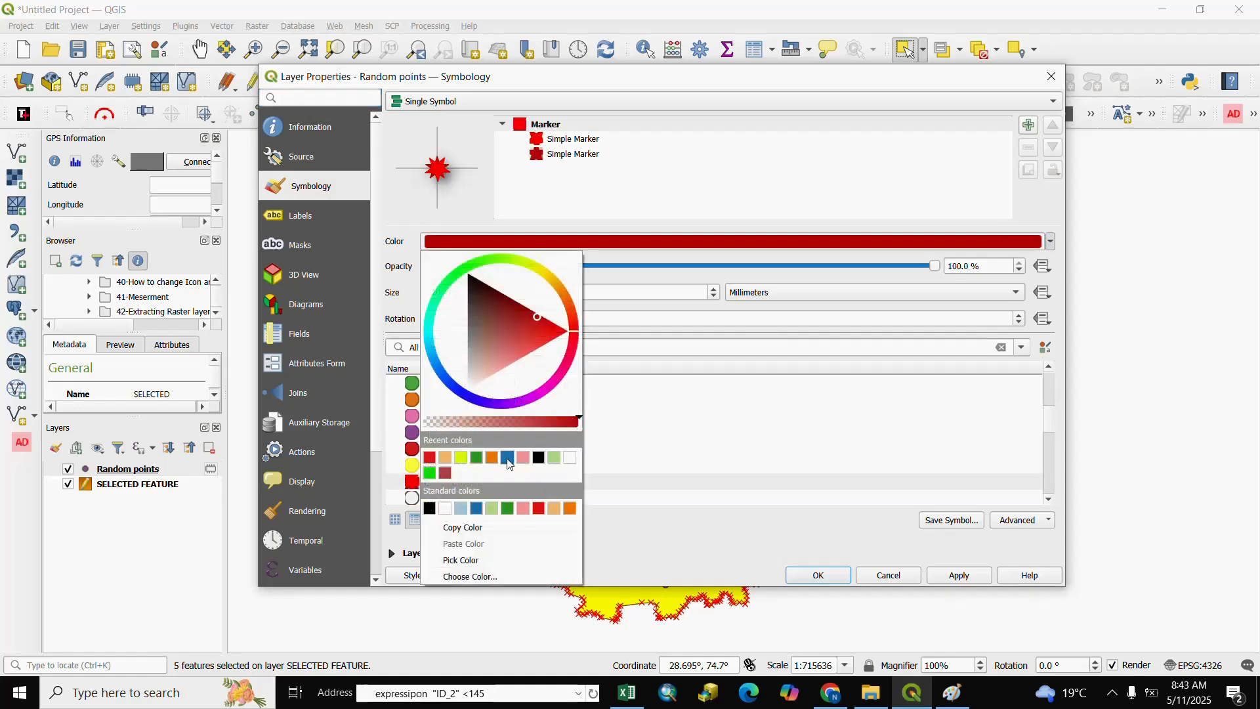
left_click(462, 458)
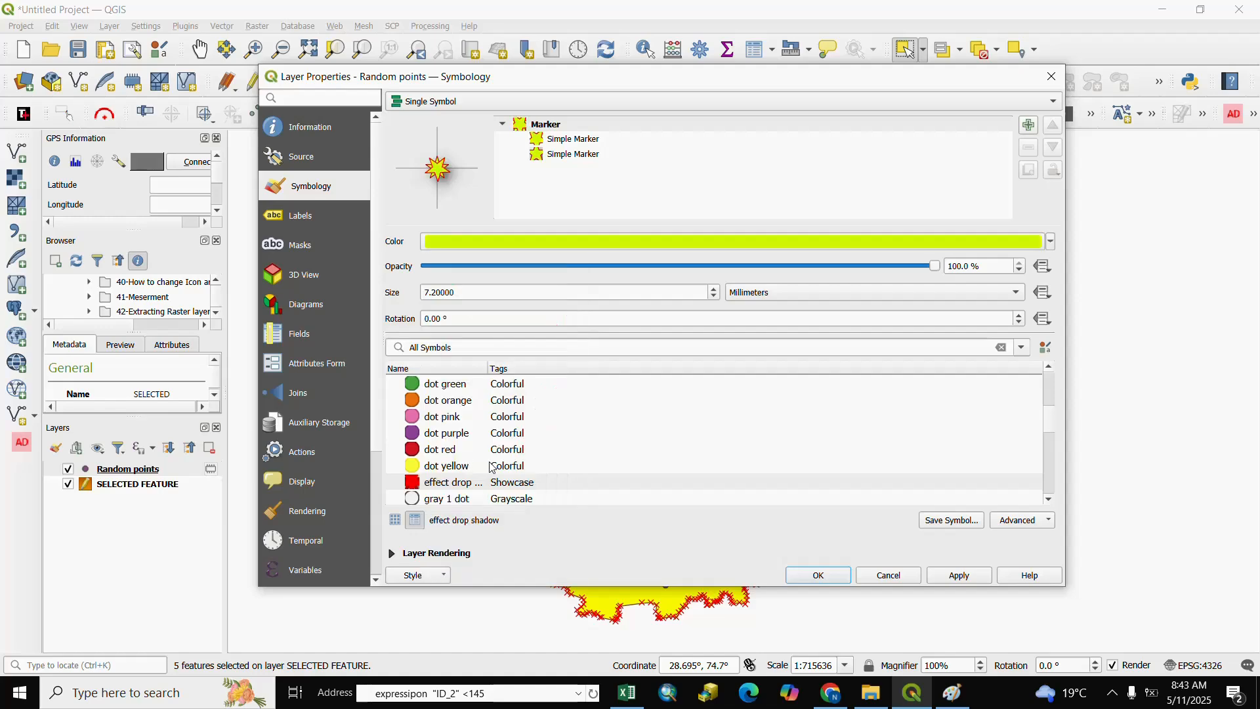
left_click(970, 575)
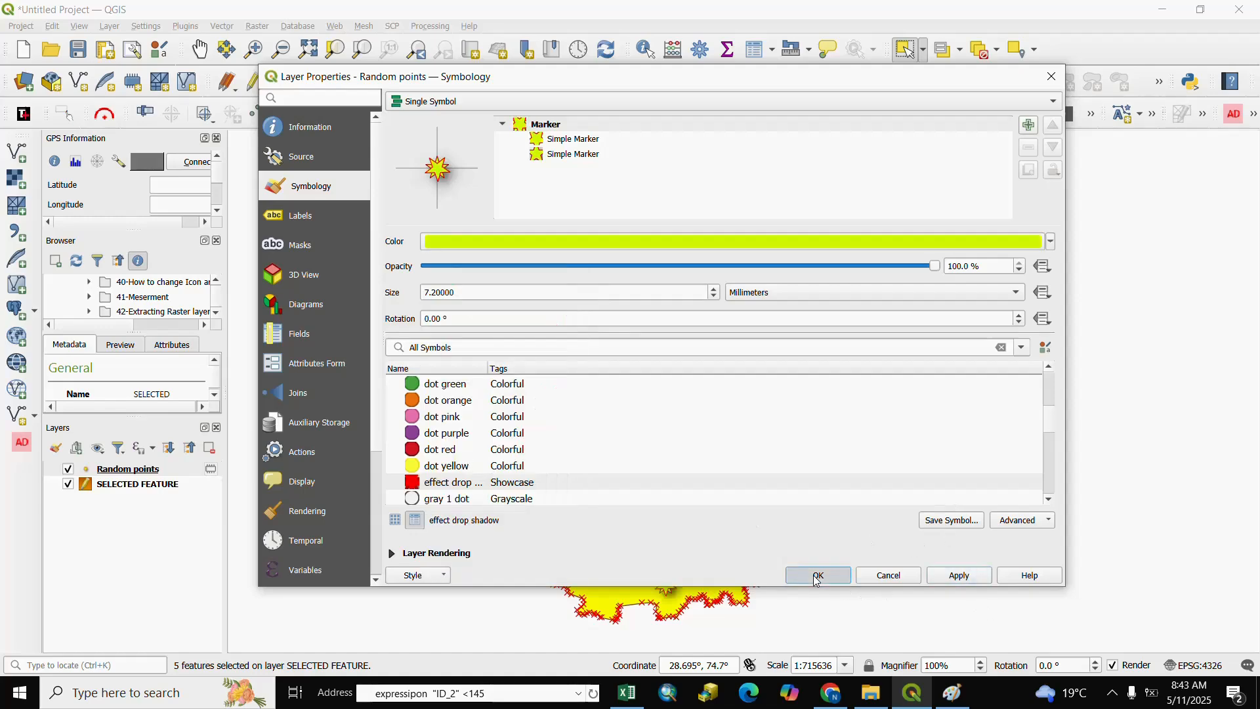
left_click(819, 575)
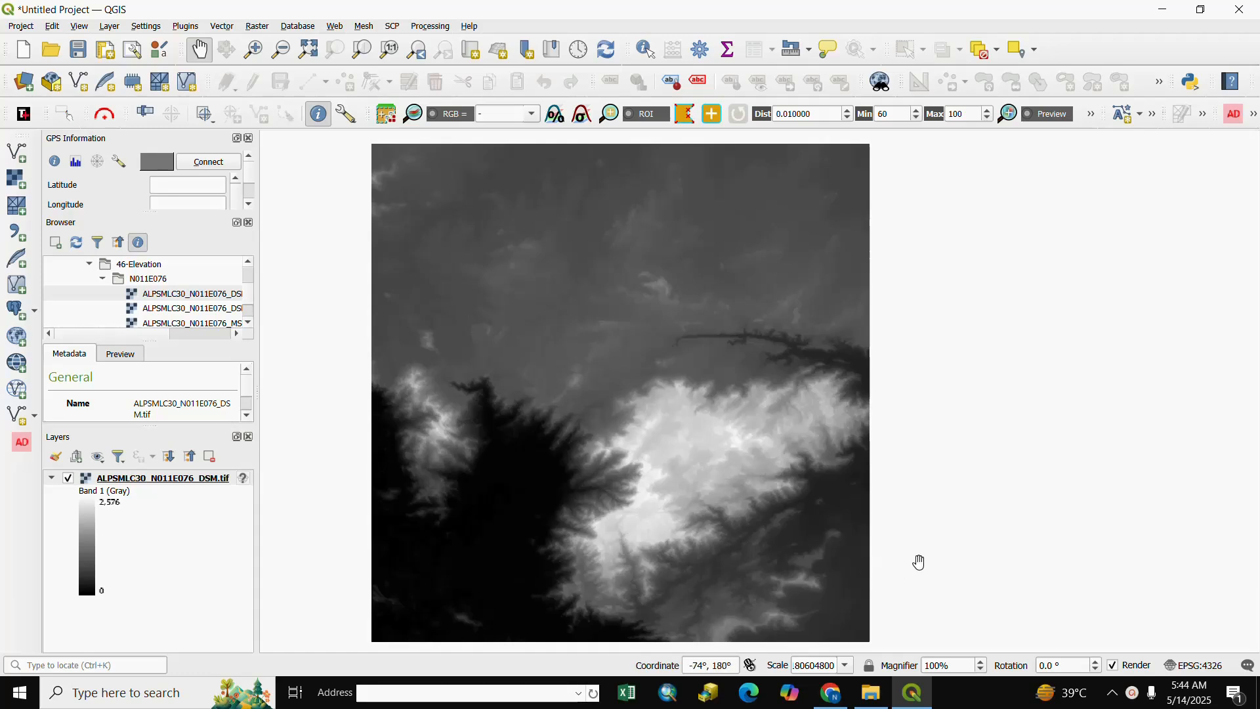
Generate a hillshade with multidirectional shading from ALPSMLC30_N011E076_DSM.tif and hide the source elevation layer
left_click(258, 33)
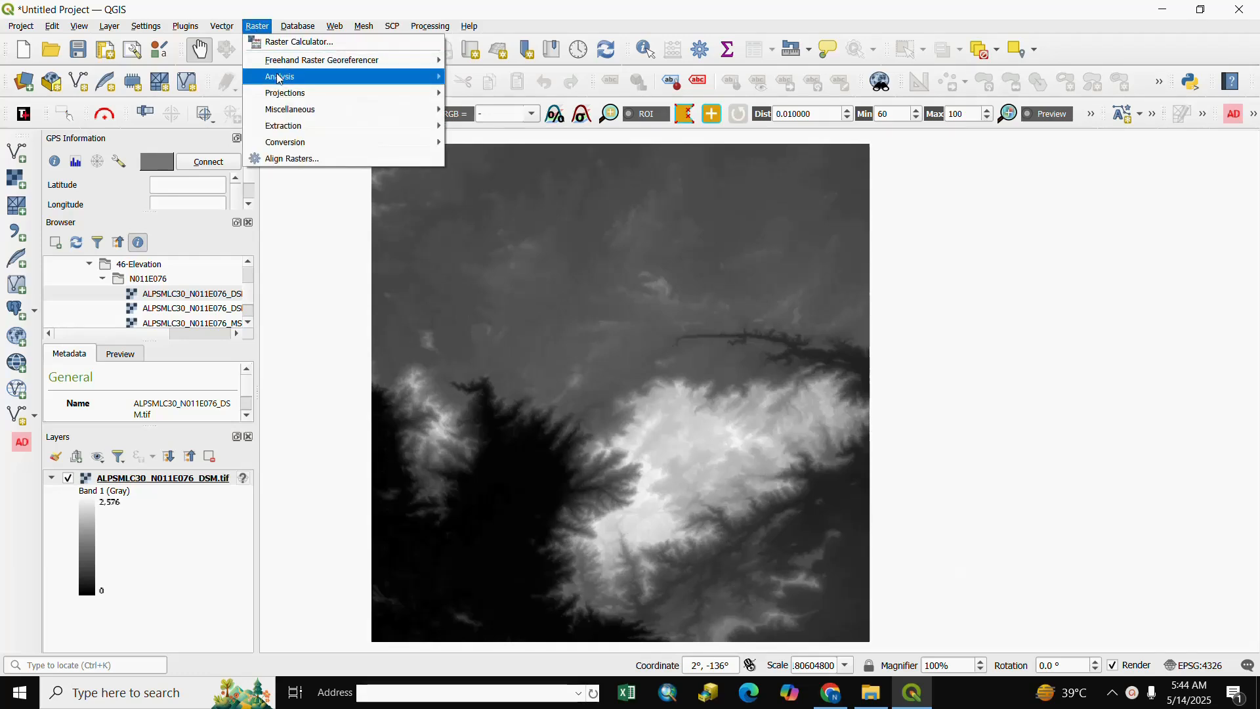
mouse_move(281, 78)
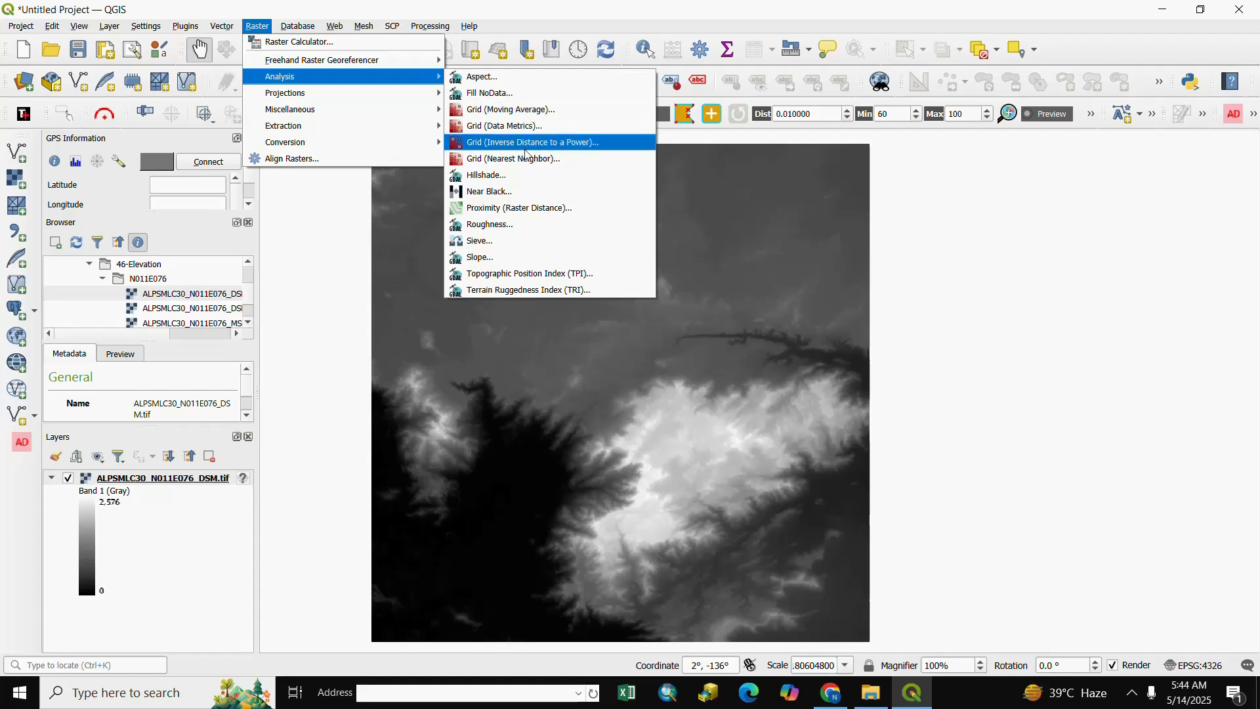
left_click(485, 175)
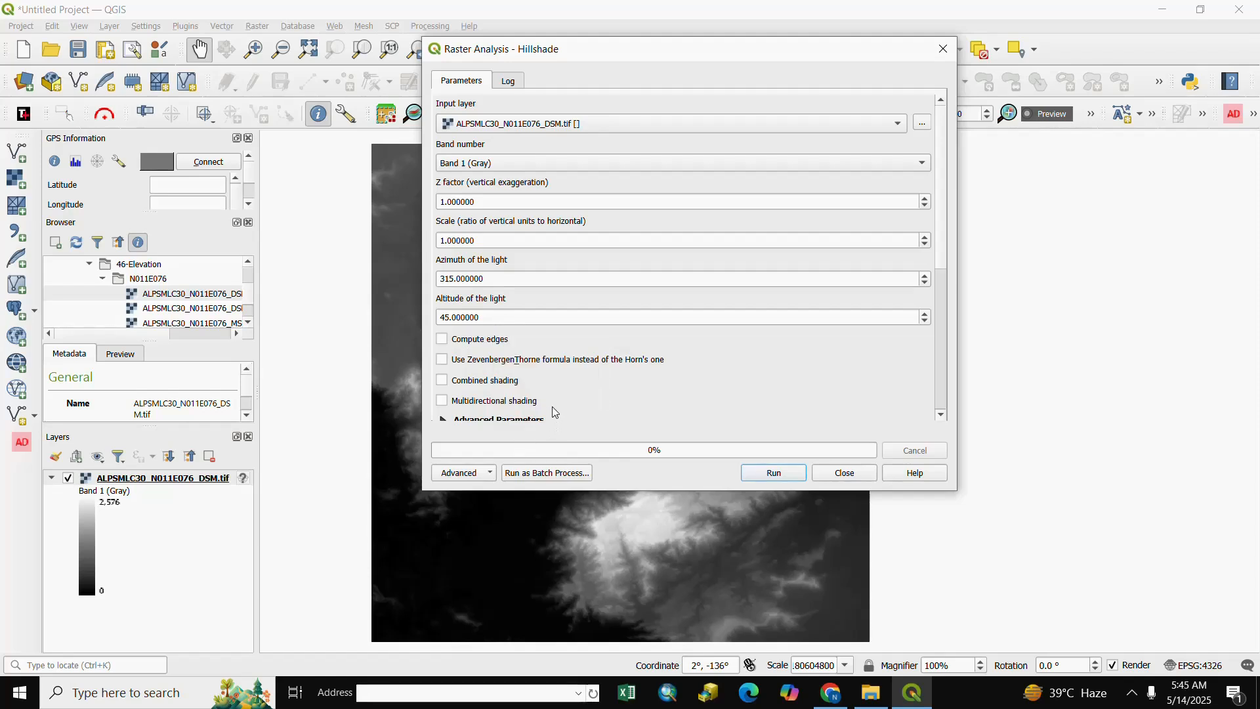
left_click(448, 405)
left_click(774, 474)
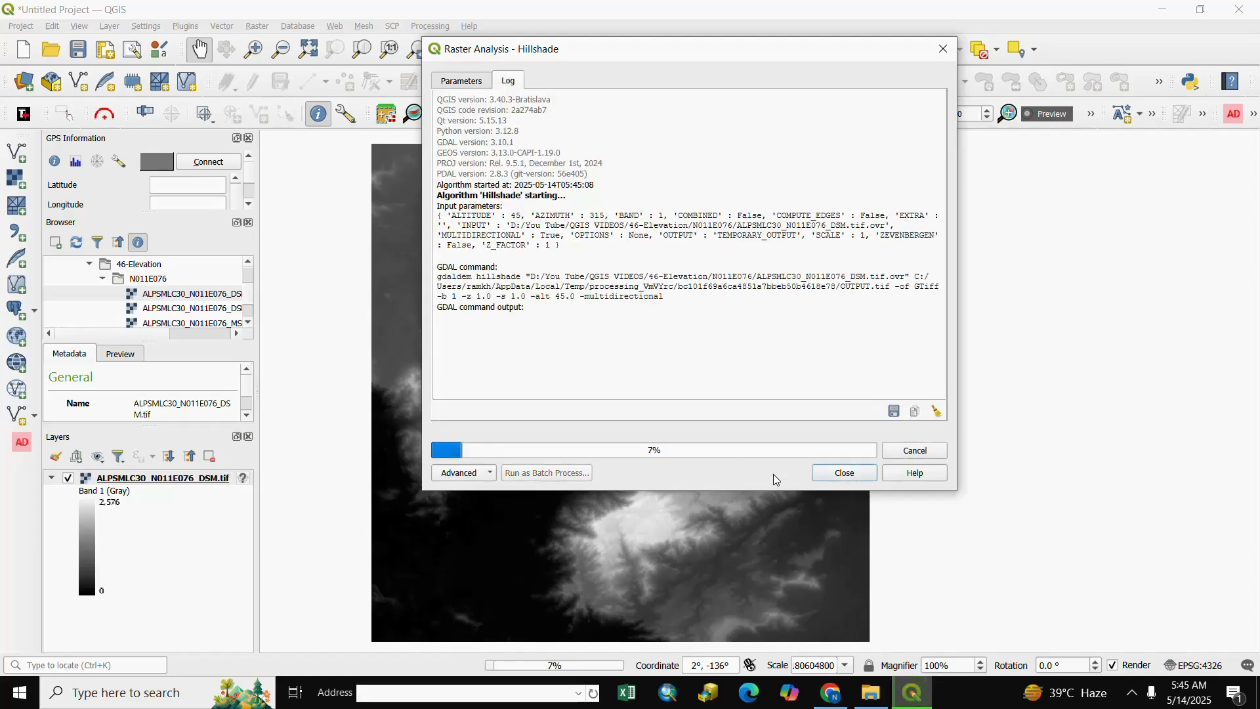
left_click(846, 474)
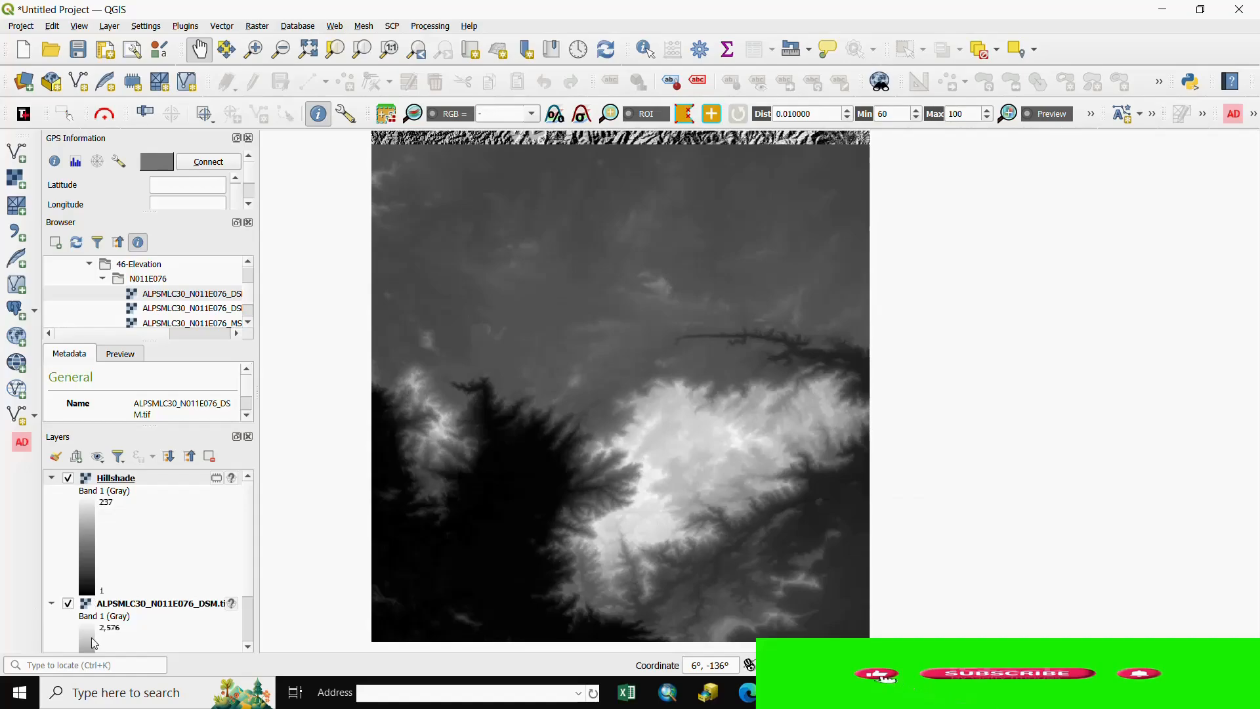
left_click(68, 603)
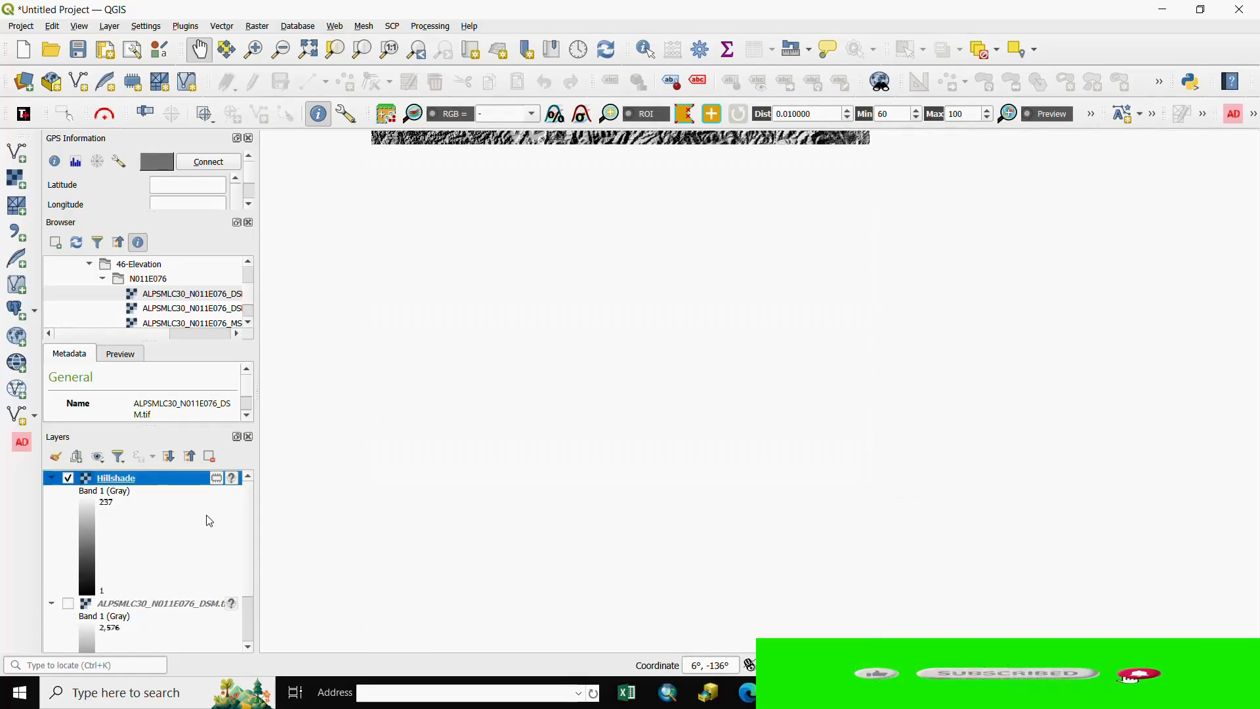
Examine the terrain relief of the Hillshade raster, both close up and over its full extent
left_click_drag(604, 185, 602, 481)
left_click_drag(598, 268, 626, 455)
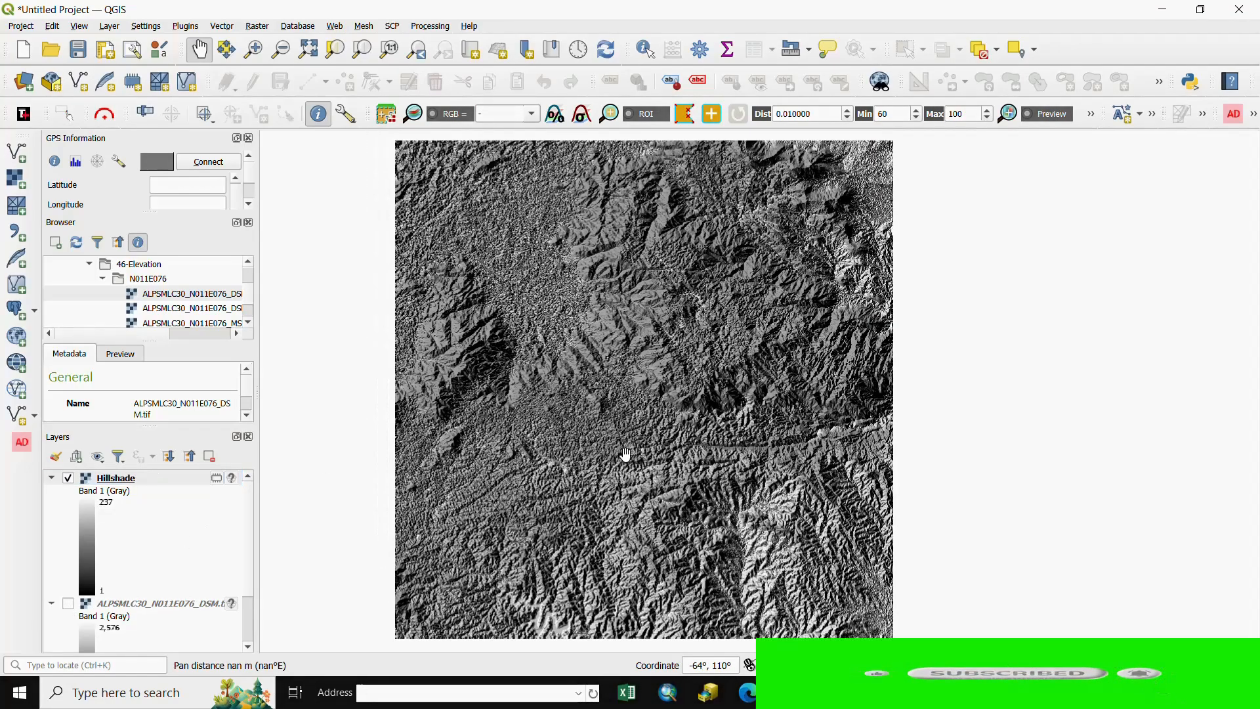
scroll(490, 377, "up", 2)
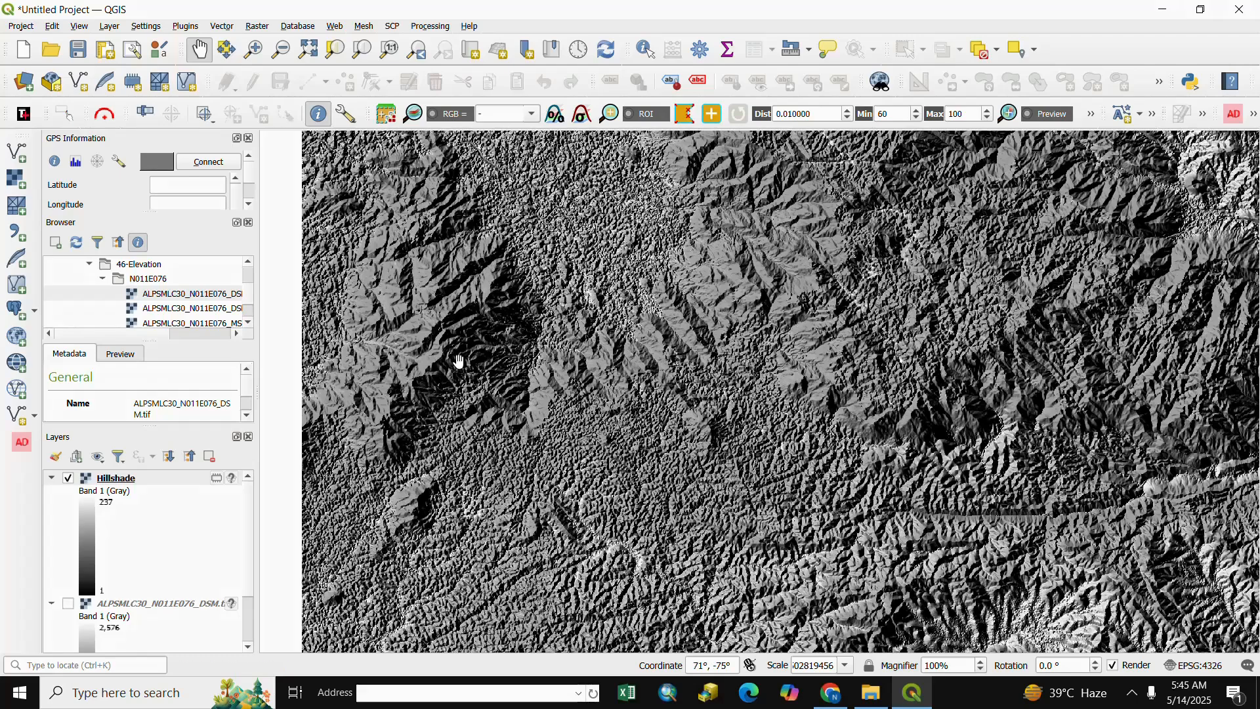
left_click_drag(459, 361, 620, 362)
scroll(563, 377, "up", 1)
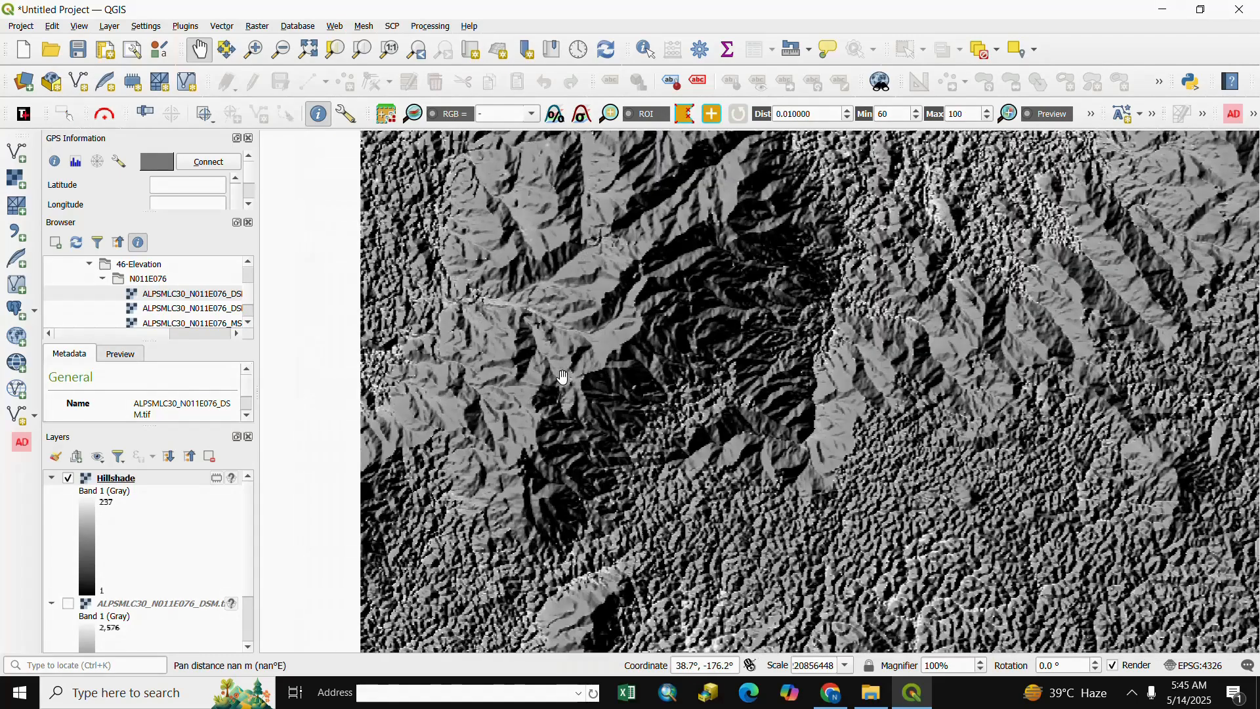
scroll(630, 362, "up", 1)
left_click_drag(485, 411, 629, 376)
scroll(606, 382, "down", 4)
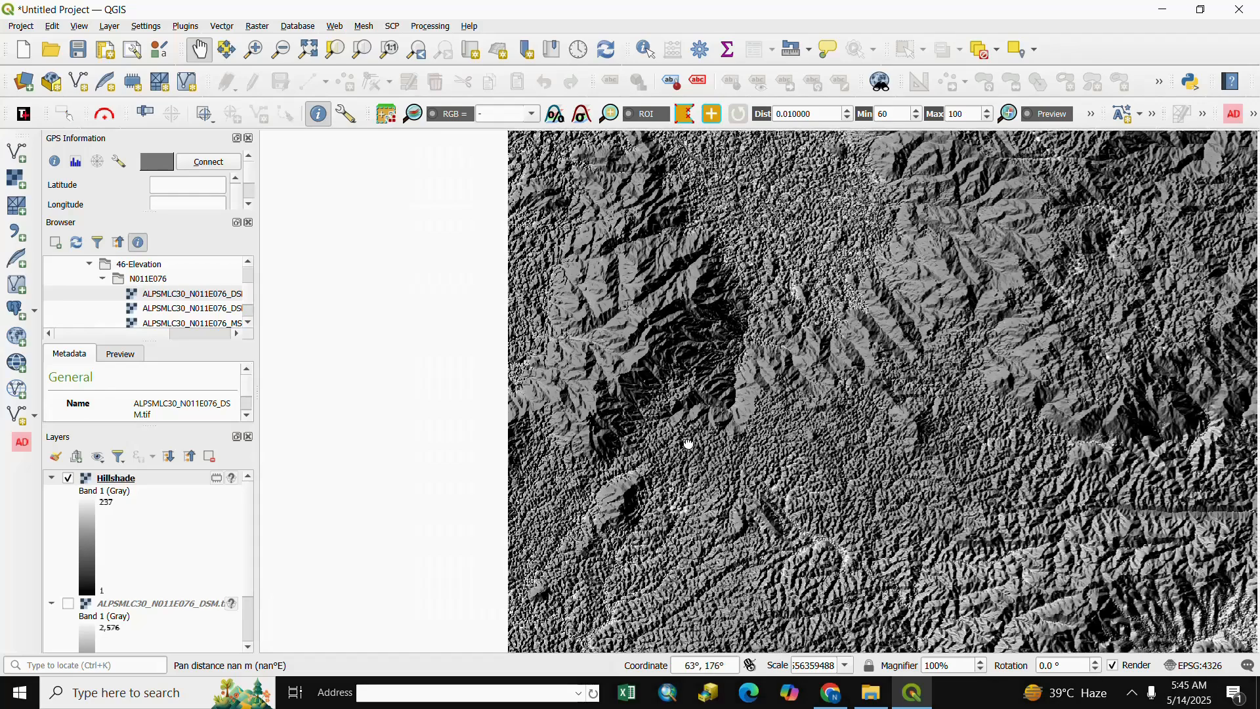
scroll(719, 408, "down", 1)
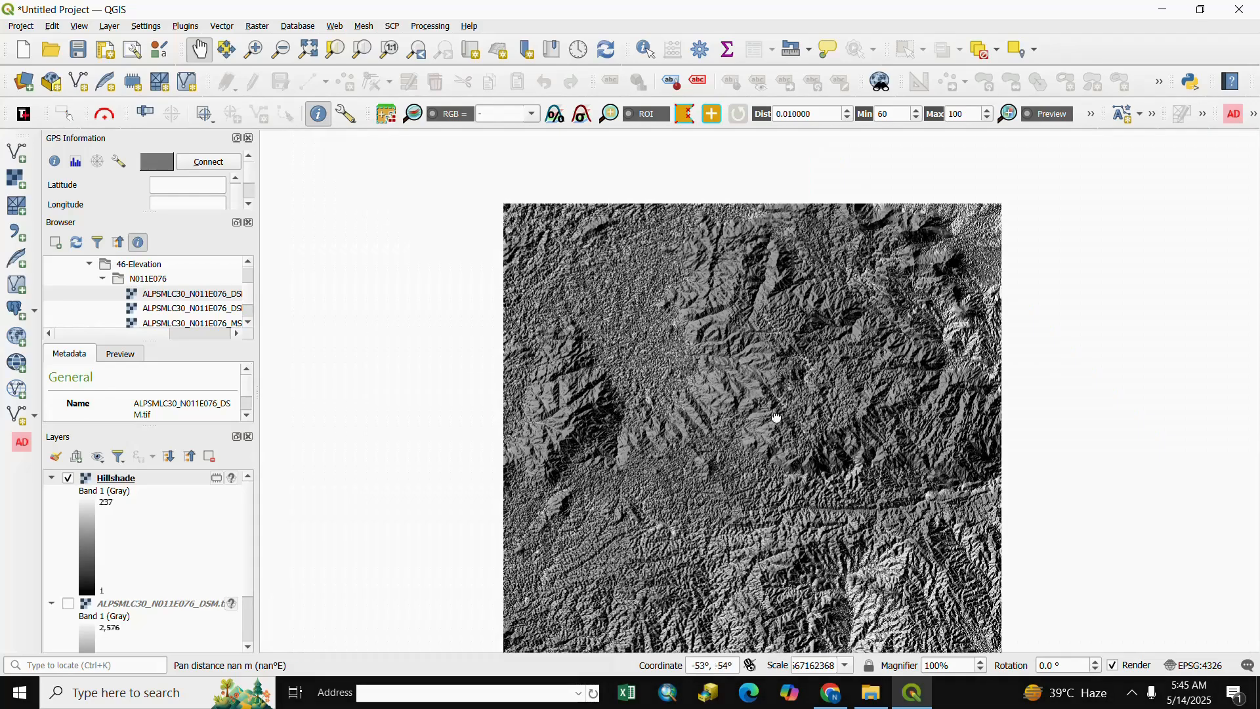
left_click_drag(765, 416, 733, 389)
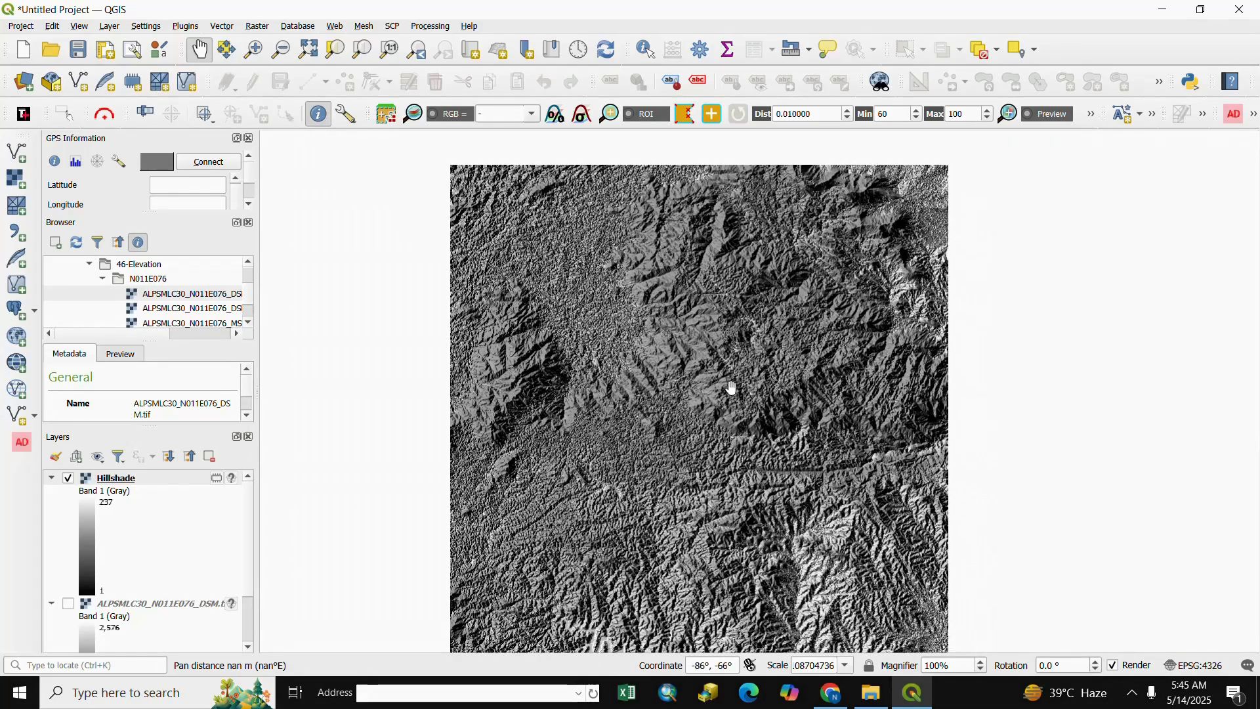
Set the Hillshade layer's symbology to Singleband pseudocolor with the Turbo color ramp
right_click(122, 484)
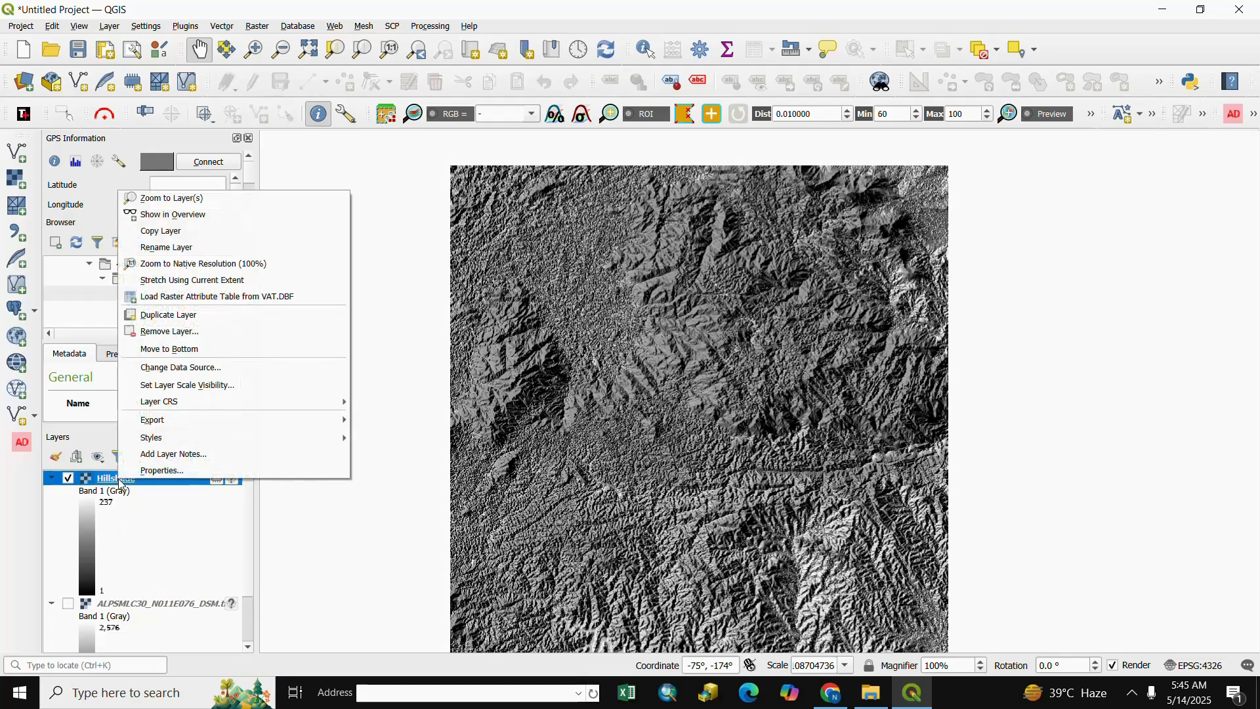
left_click(160, 468)
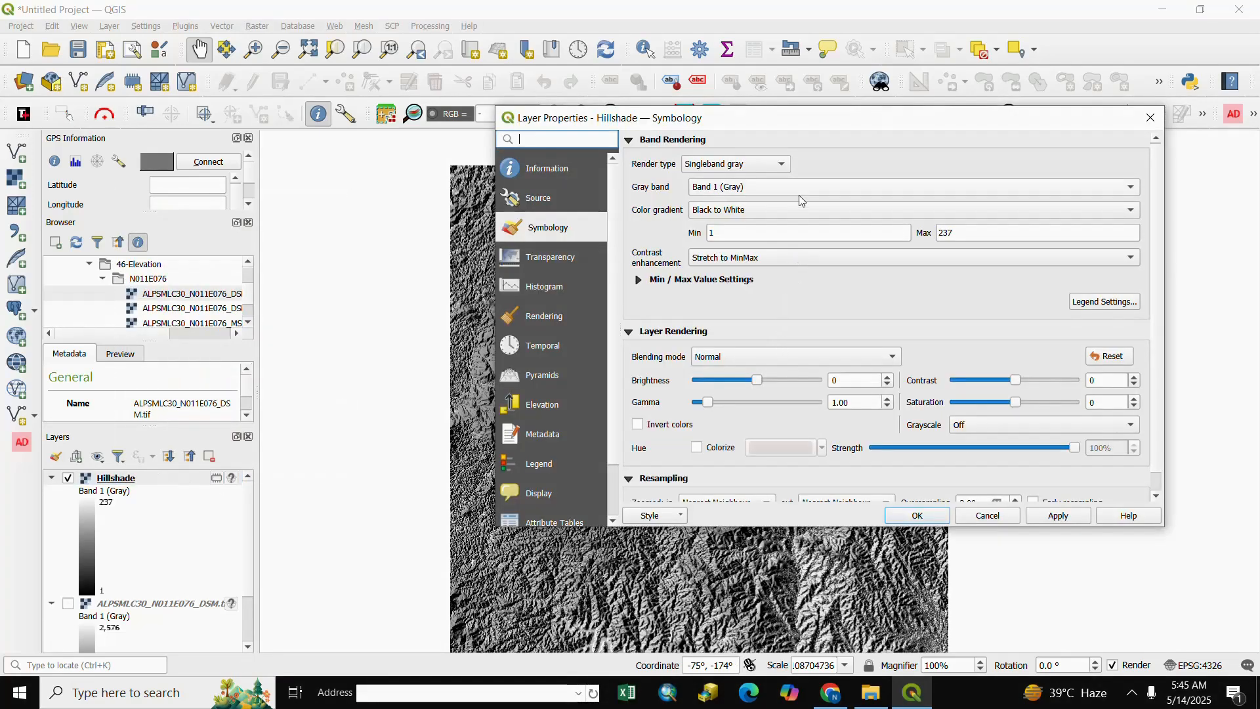
left_click(783, 164)
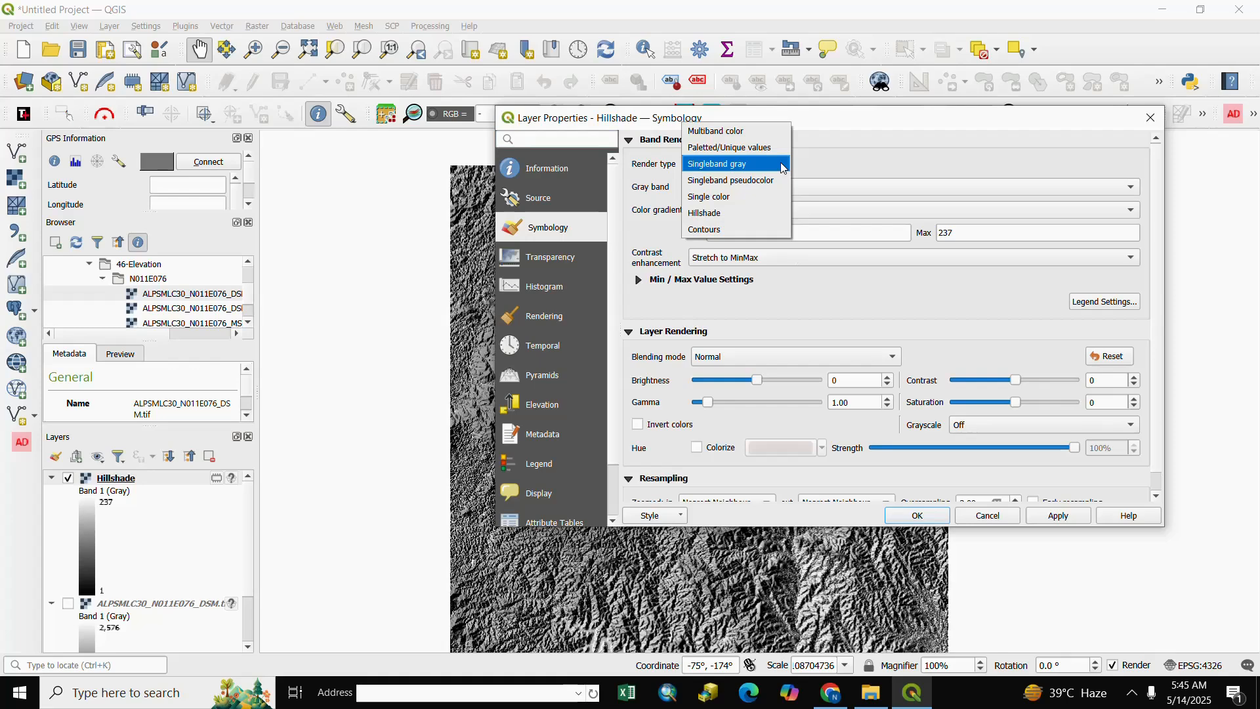
left_click(722, 181)
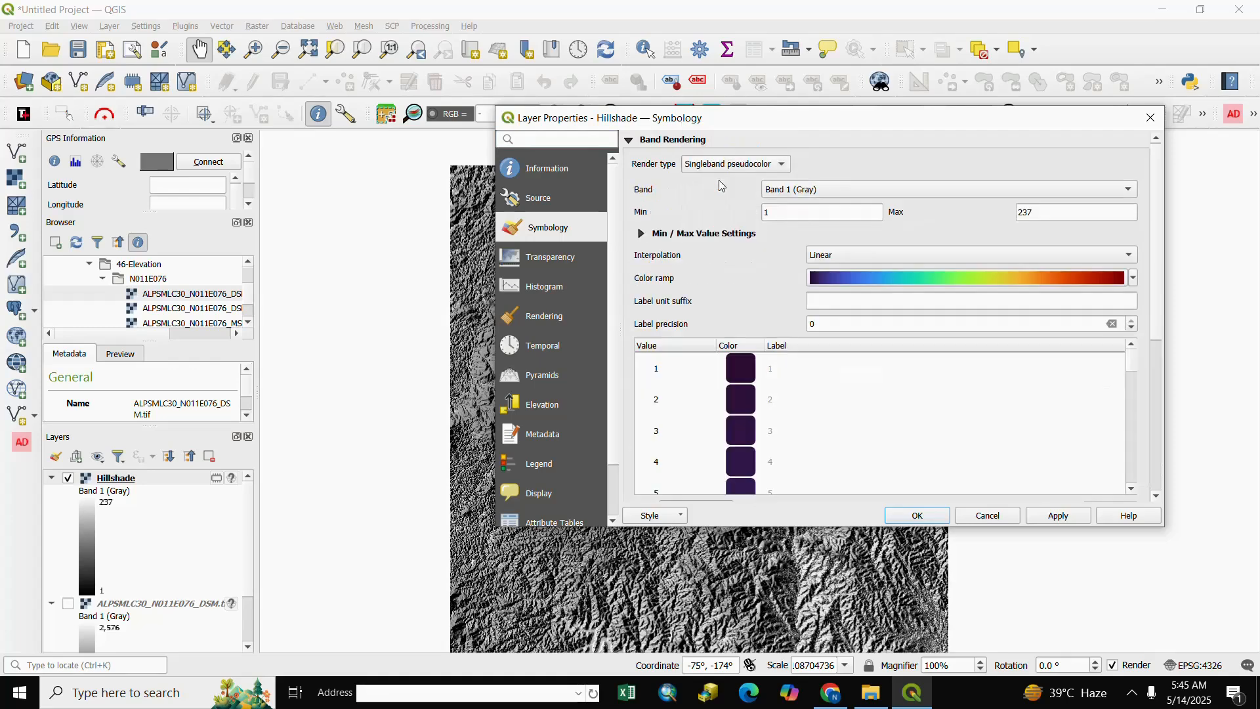
left_click(1133, 282)
mouse_move(853, 511)
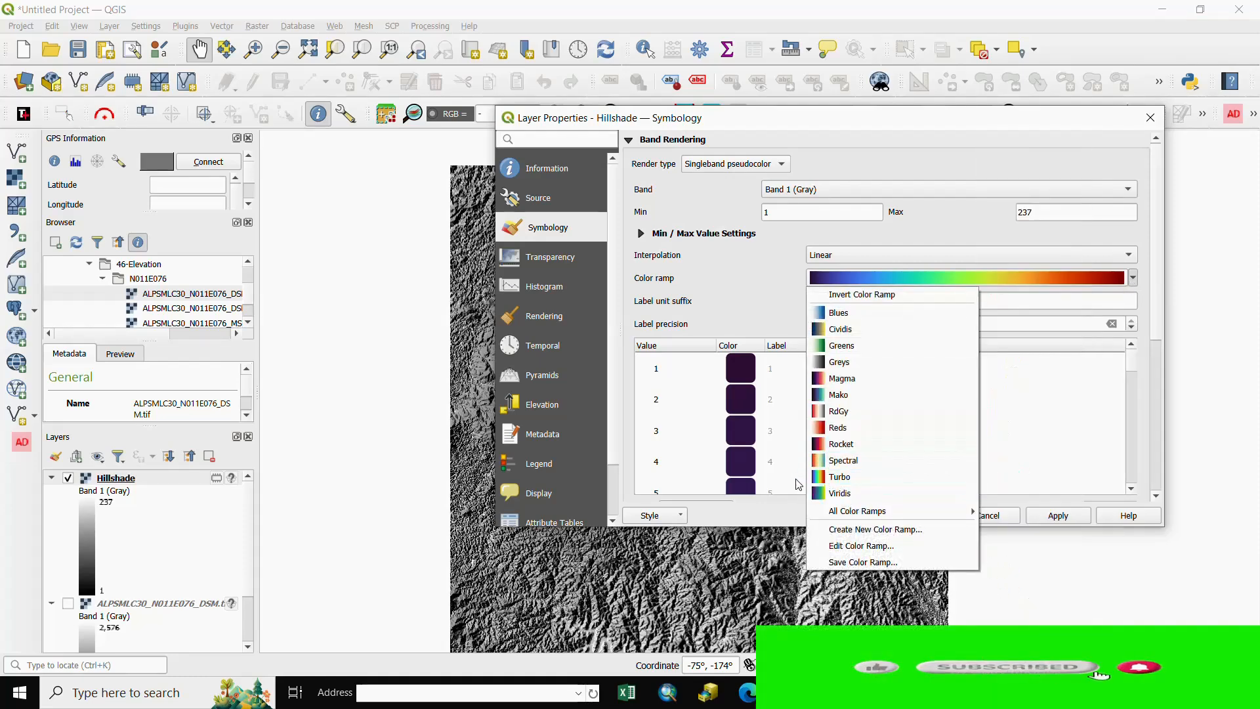
left_click(838, 477)
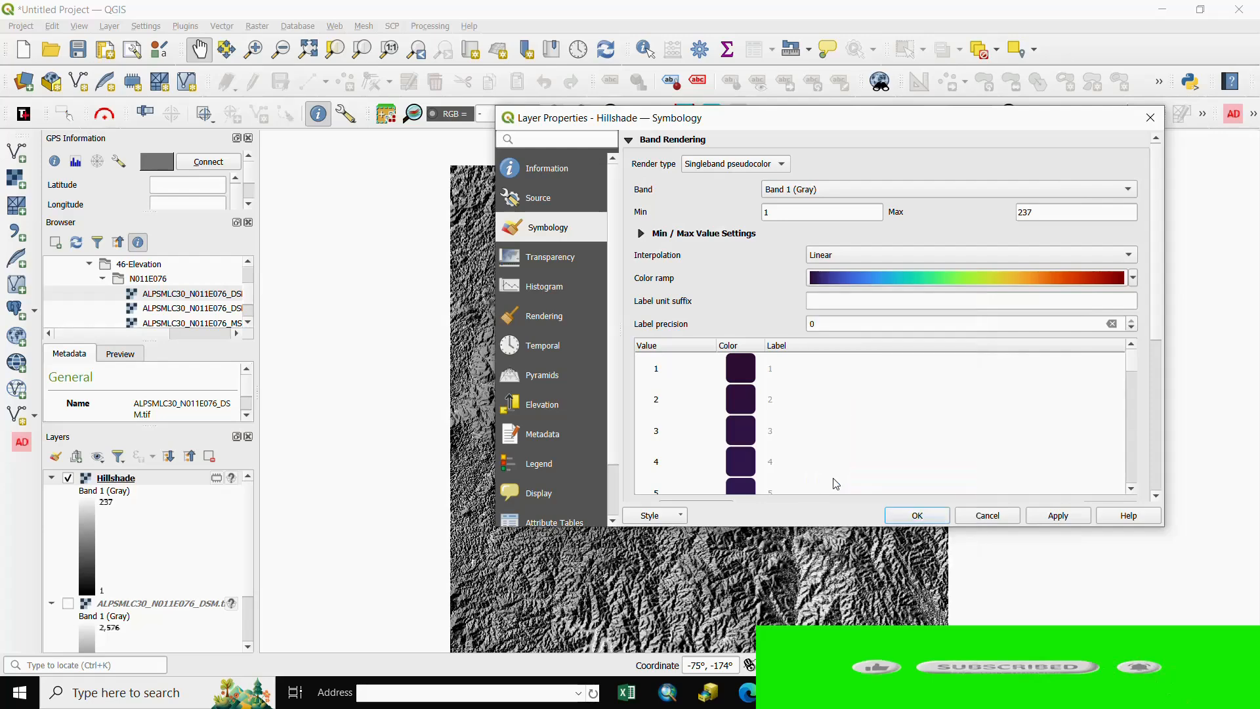
Review the color class values and apply the pseudocolor styling to the Hillshade layer
scroll(785, 445, "down", 10)
scroll(785, 444, "down", 19)
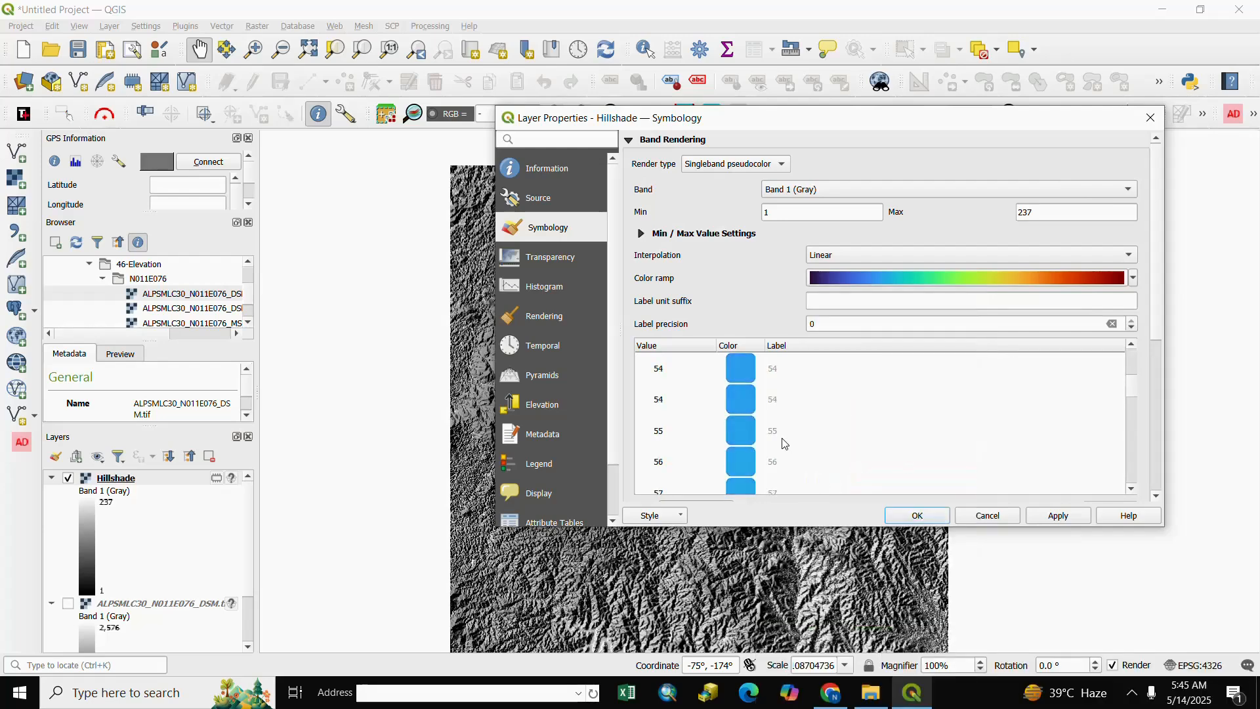
scroll(783, 436, "up", 17)
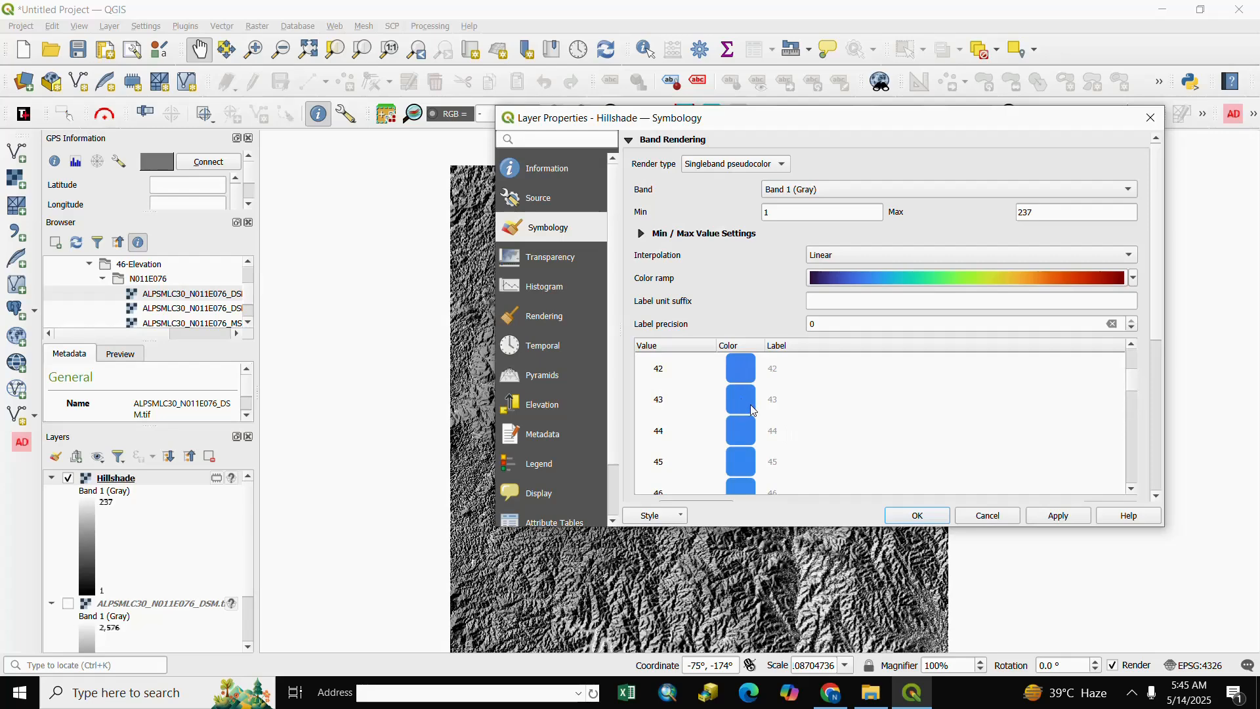
left_click(754, 411)
left_click(1063, 518)
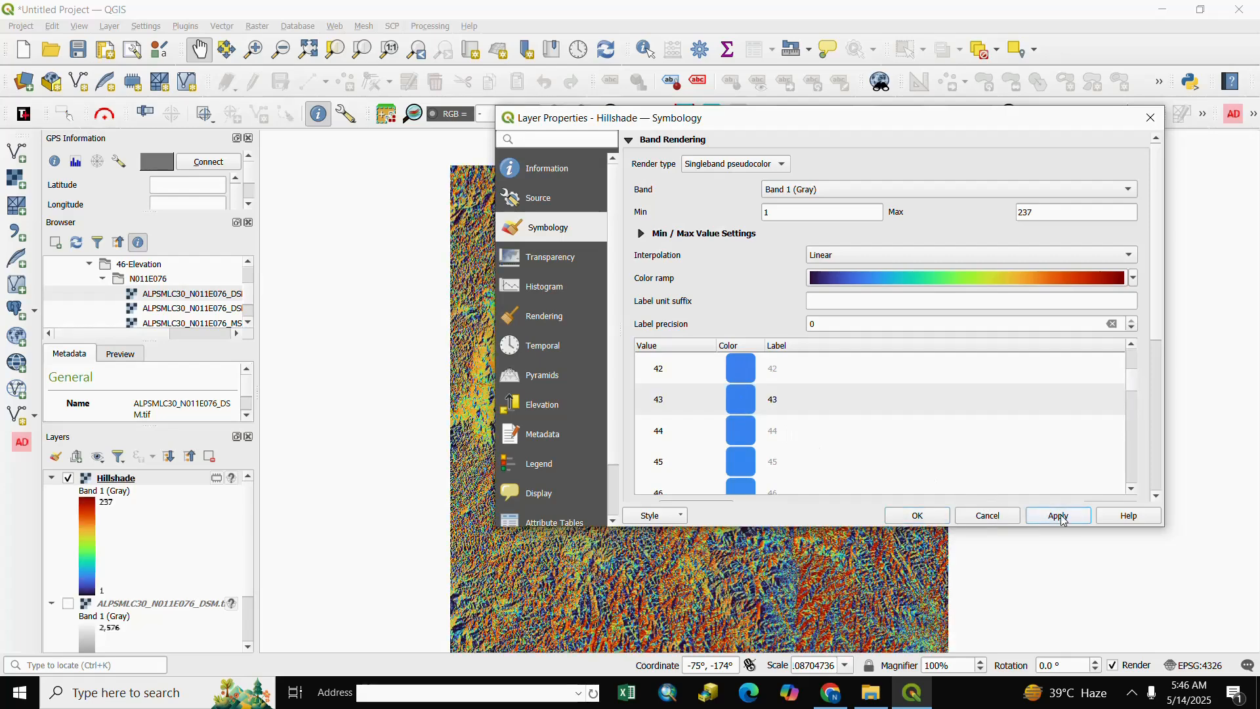
left_click(909, 517)
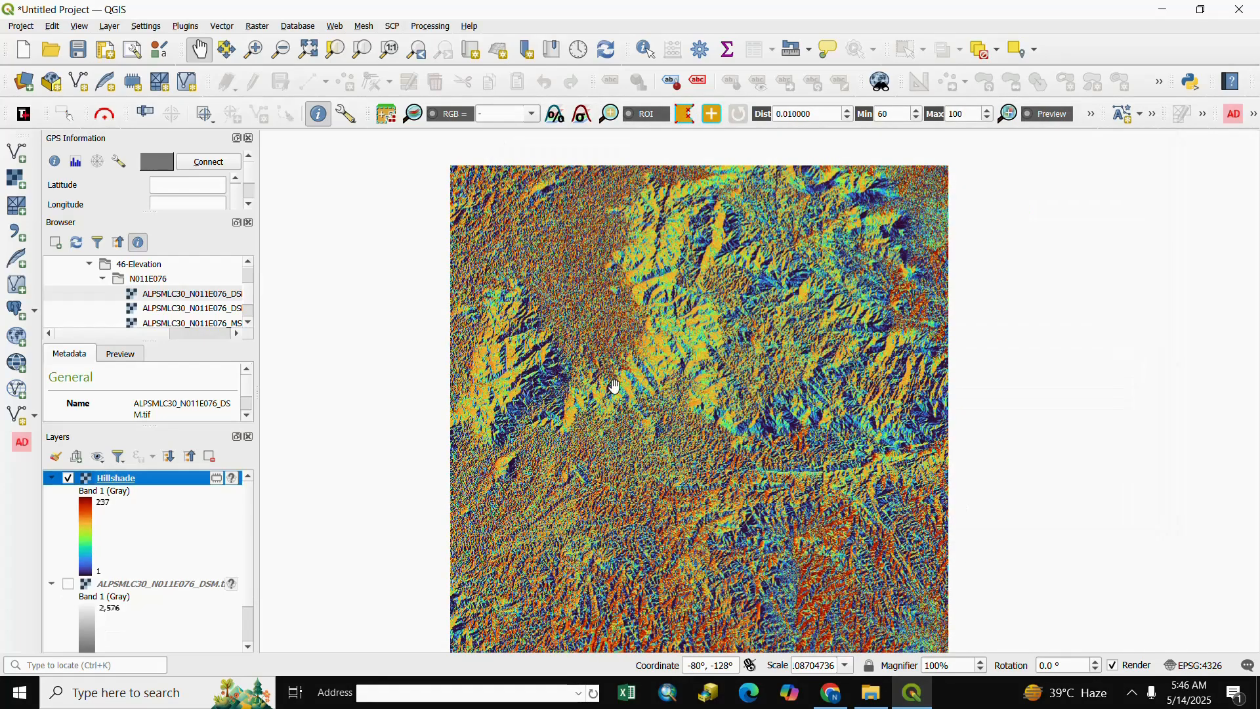
Inspect the color-rendered Hillshade terrain at different zoom levels across the map
left_click_drag(515, 417, 601, 406)
scroll(601, 407, "up", 1)
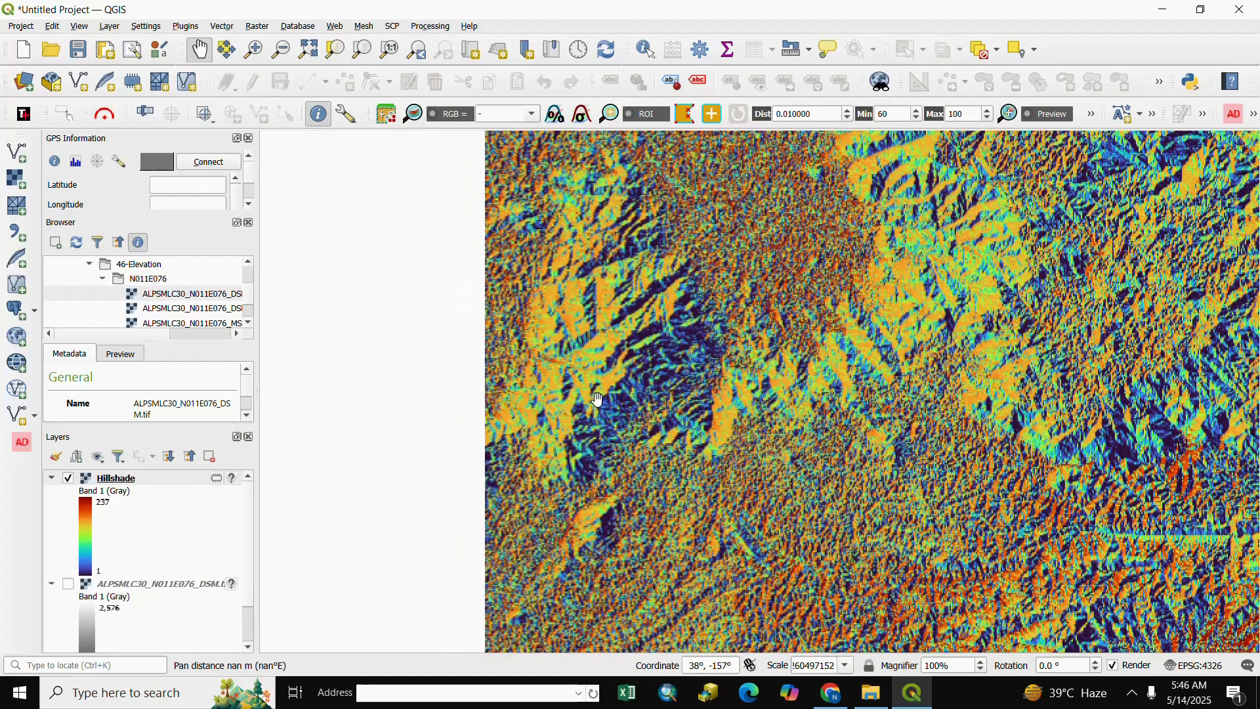
scroll(601, 407, "down", 2)
scroll(752, 321, "up", 2)
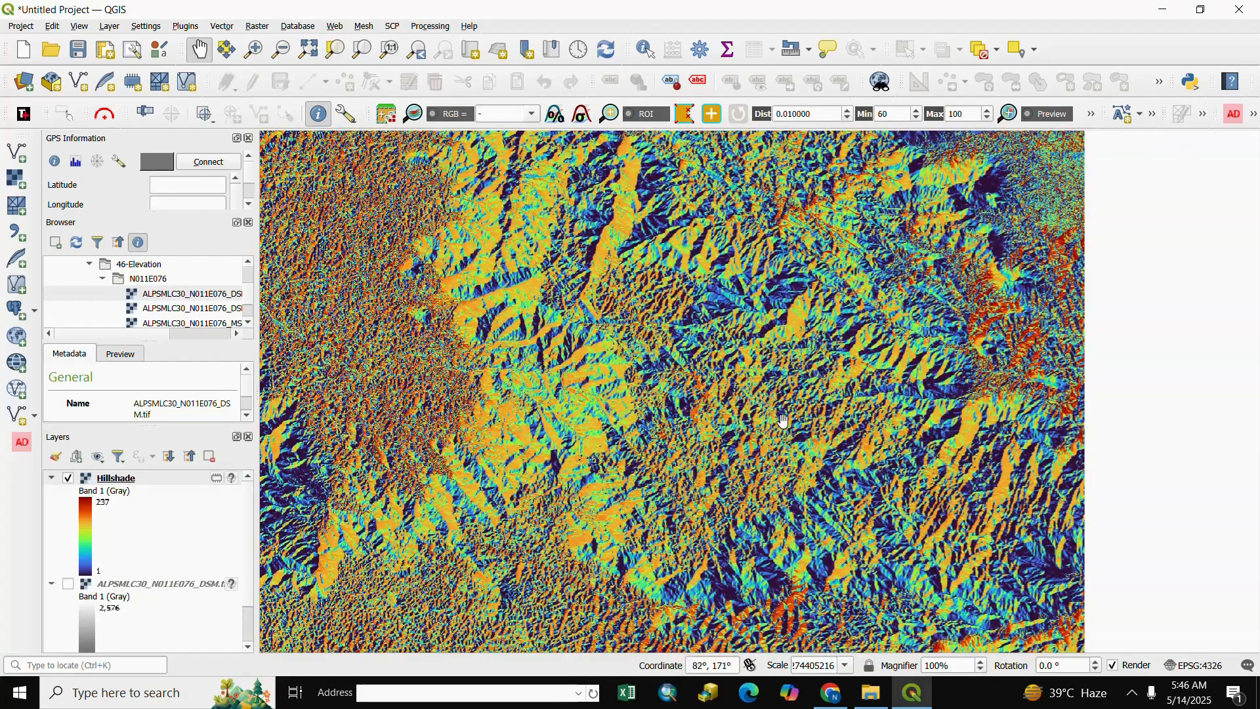